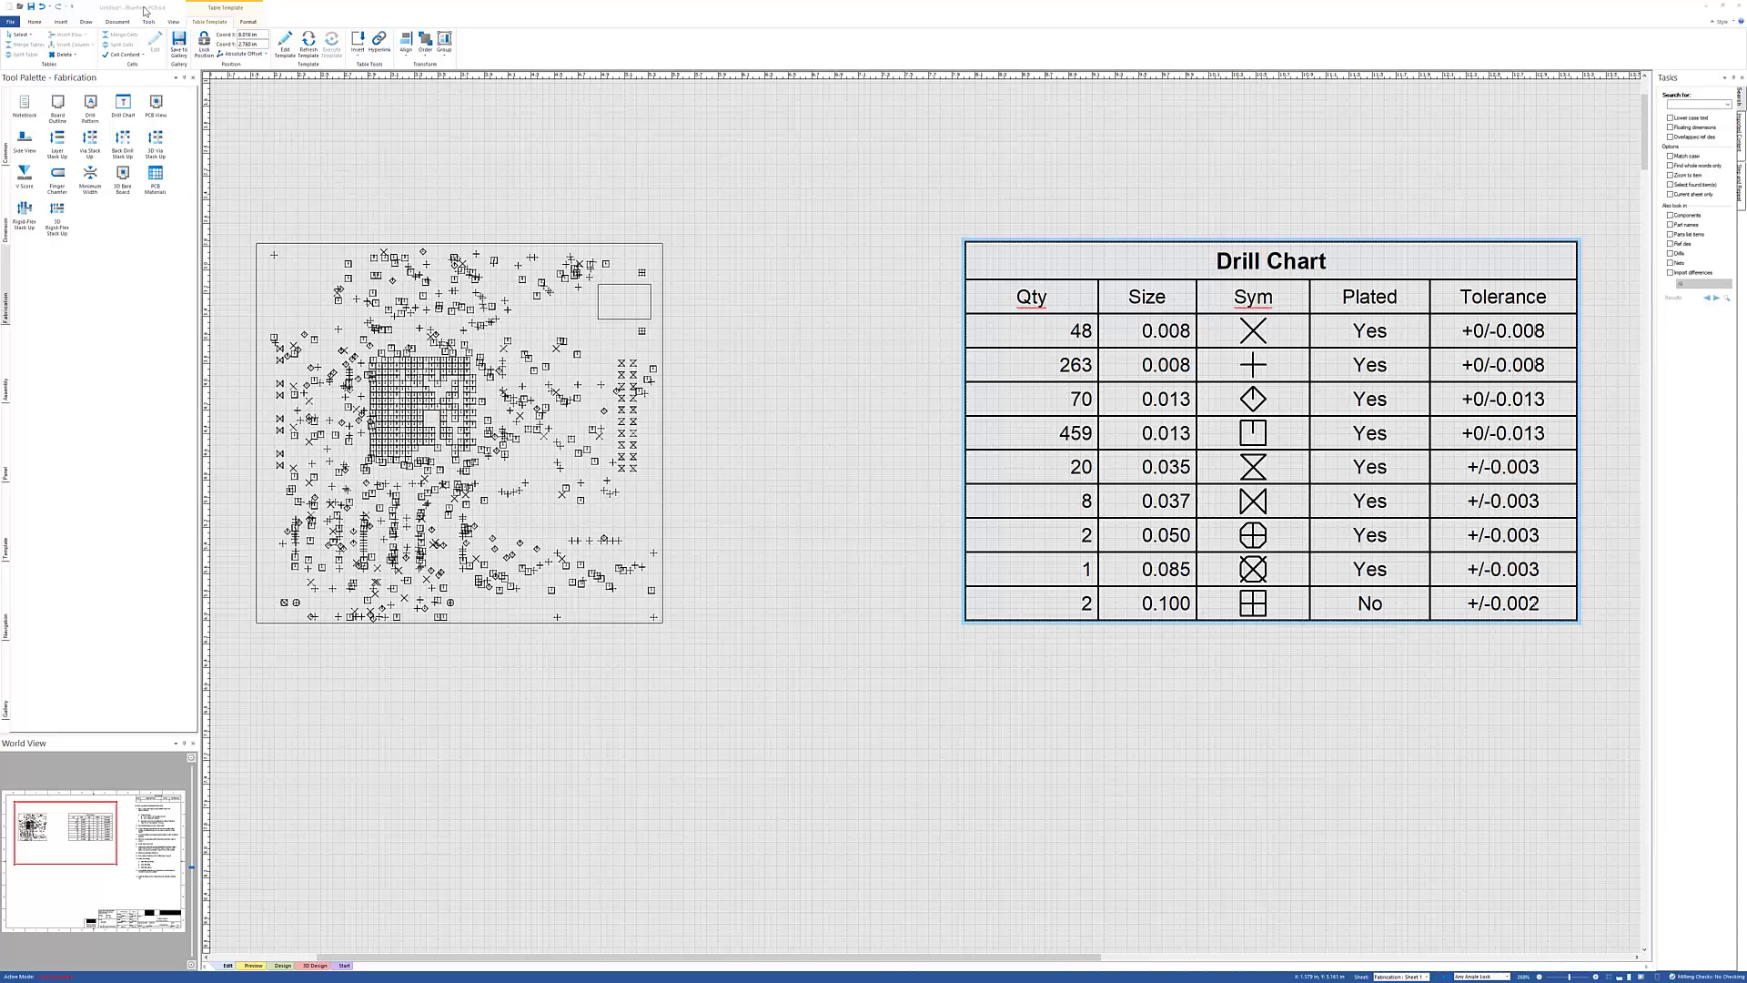
Step: Switch the ribbon to the Tools tab to show the utility commands
left_click(149, 22)
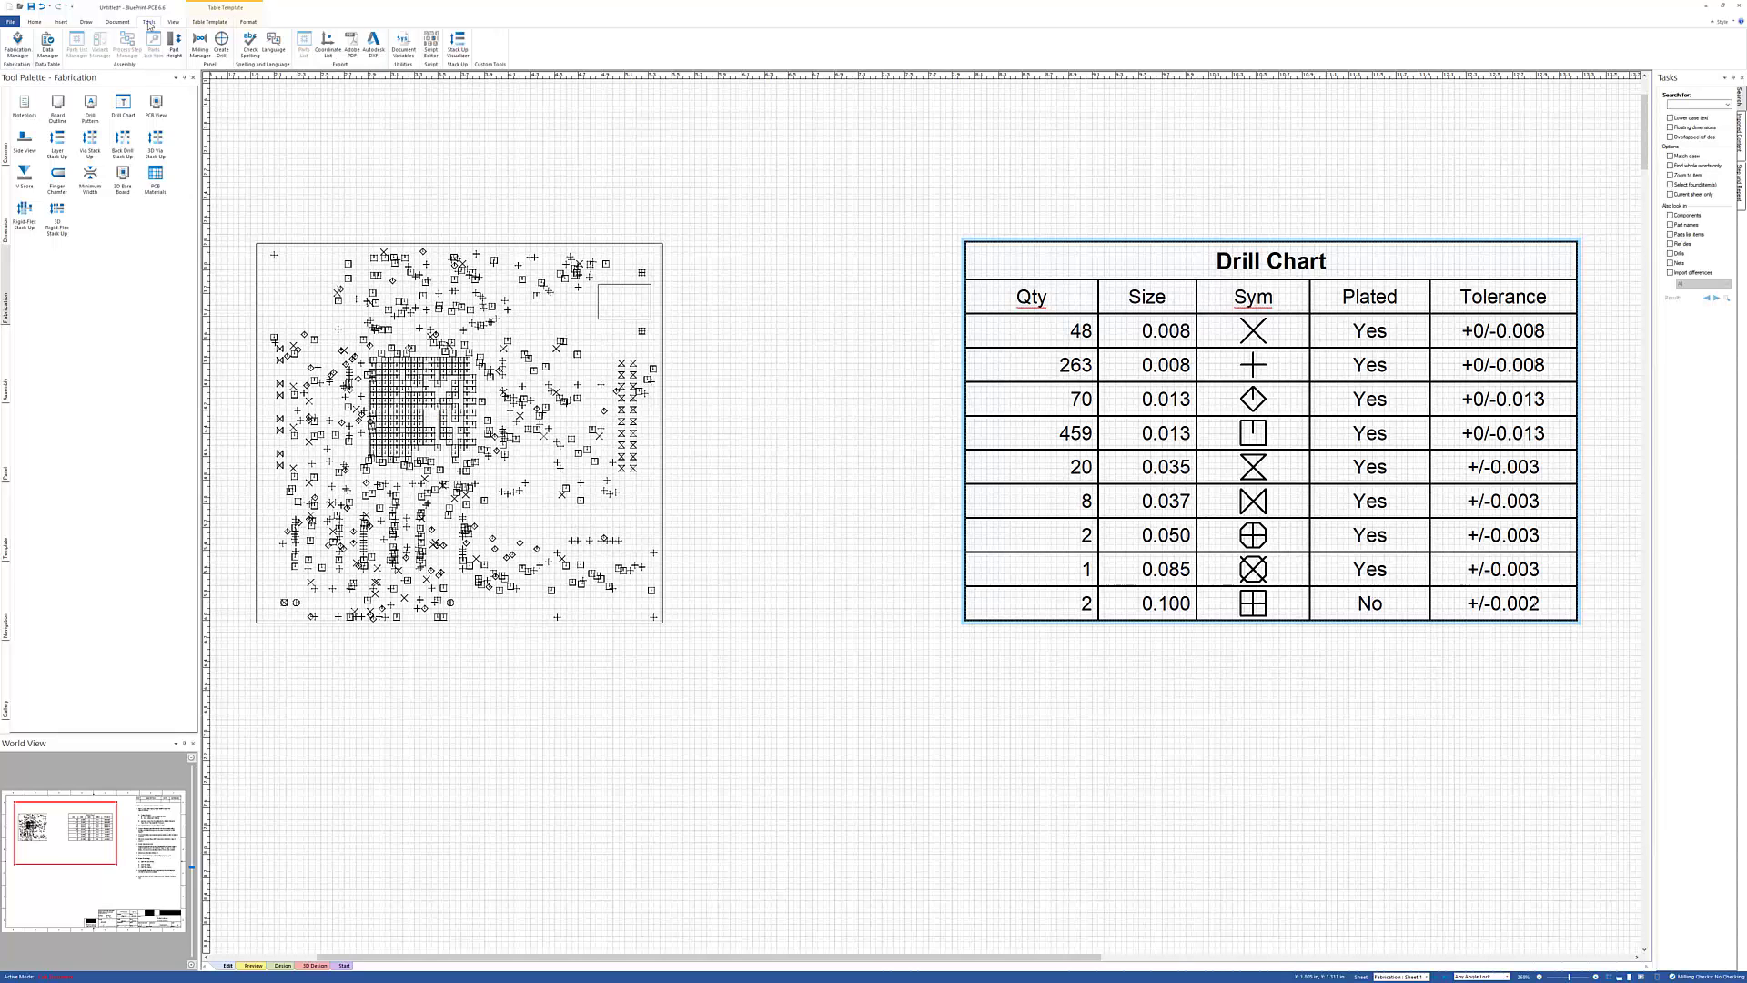
Step: Open the Fabrication Drawing Manager below the board and preview drill symbols at a smaller symbol size
left_click(20, 51)
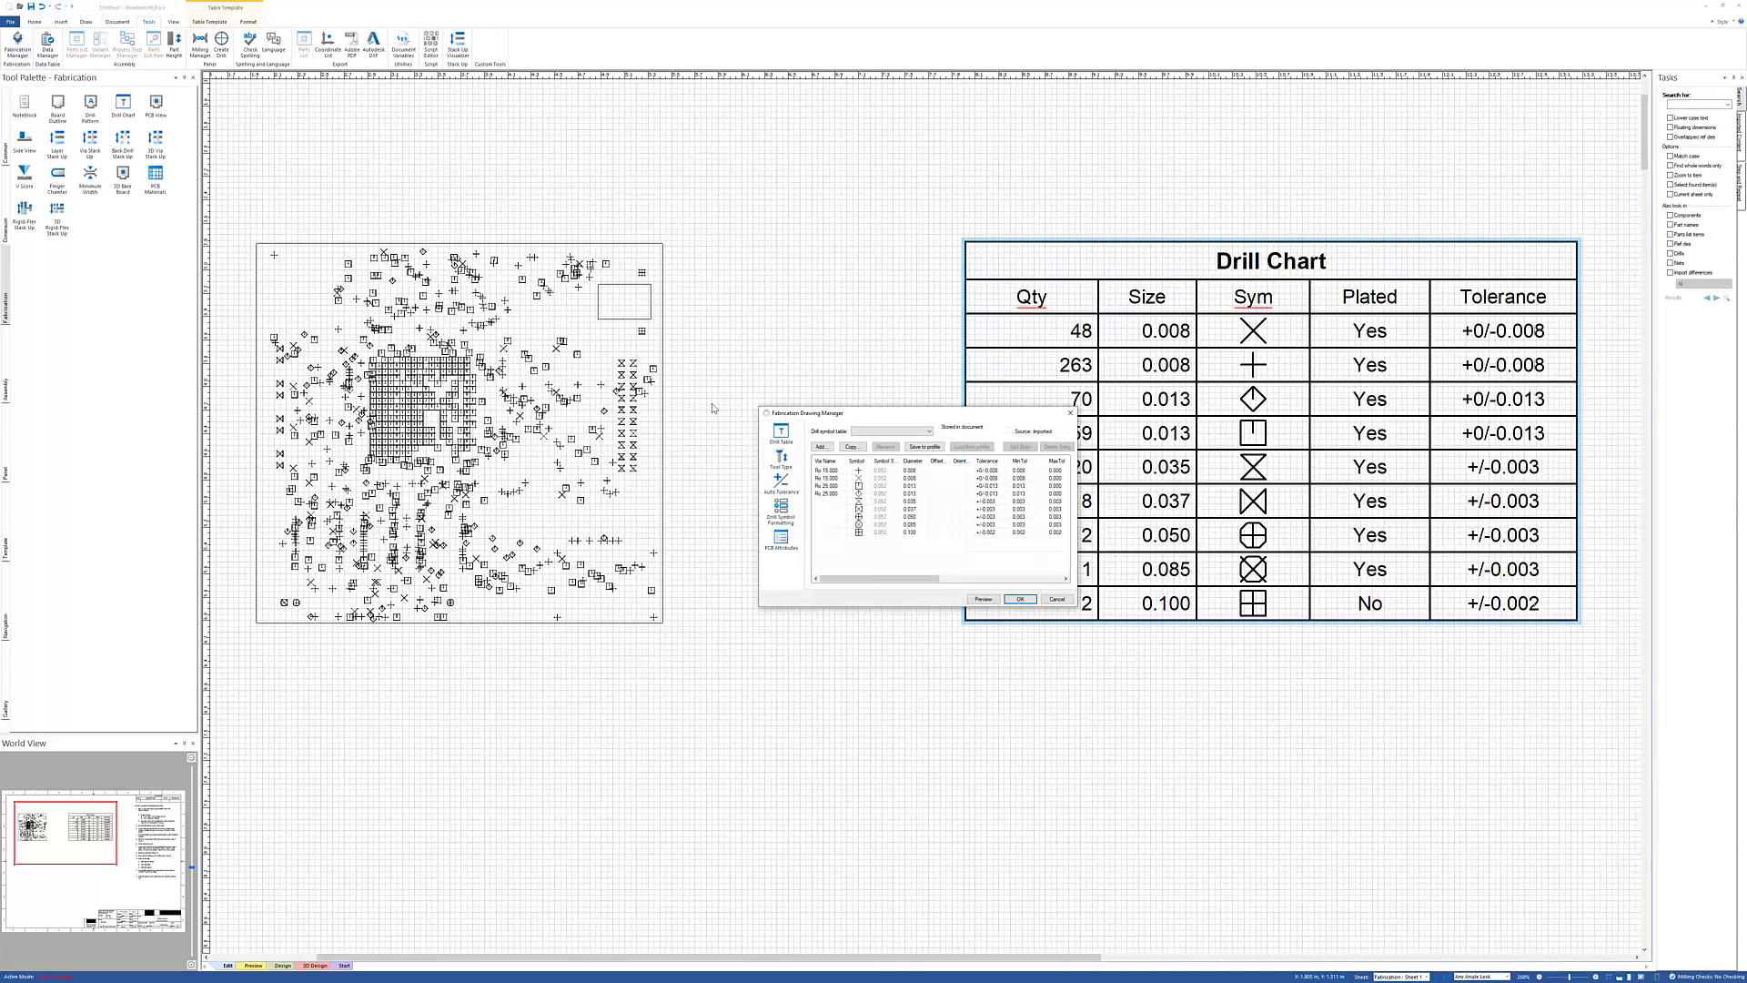
mouse_move(894, 419)
left_mouse_down()
mouse_move(752, 597)
mouse_move(801, 676)
left_mouse_up()
left_click(689, 766)
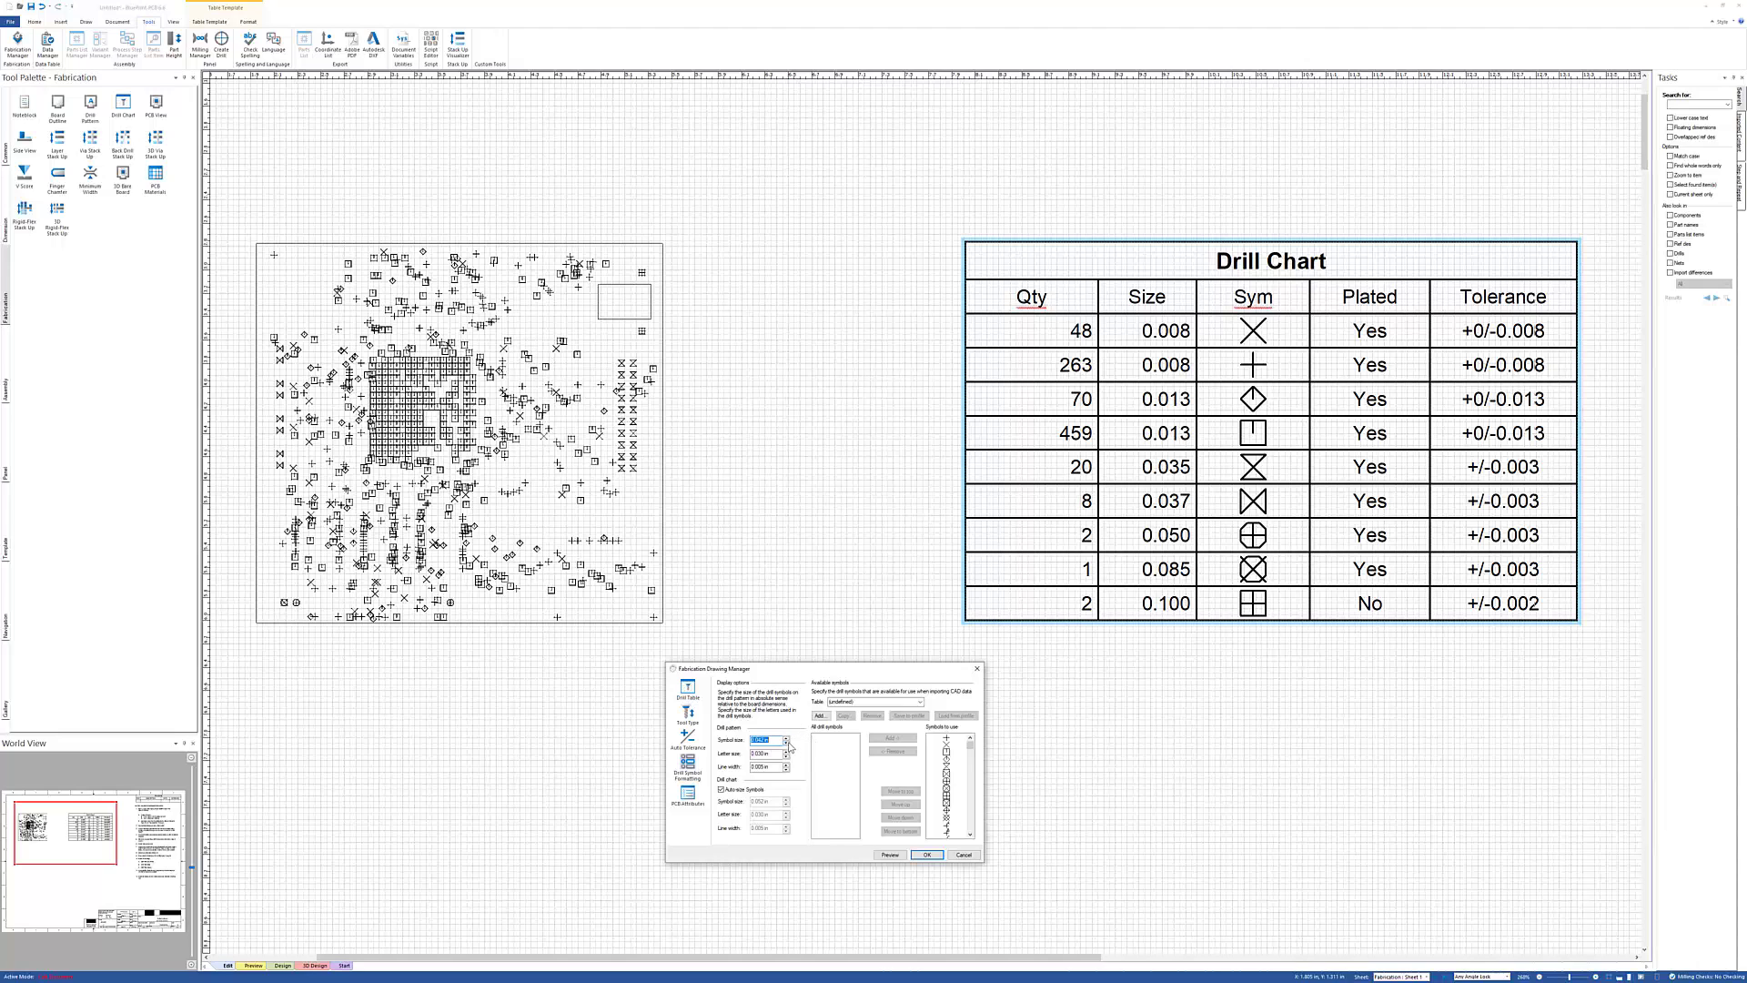
left_click(890, 855)
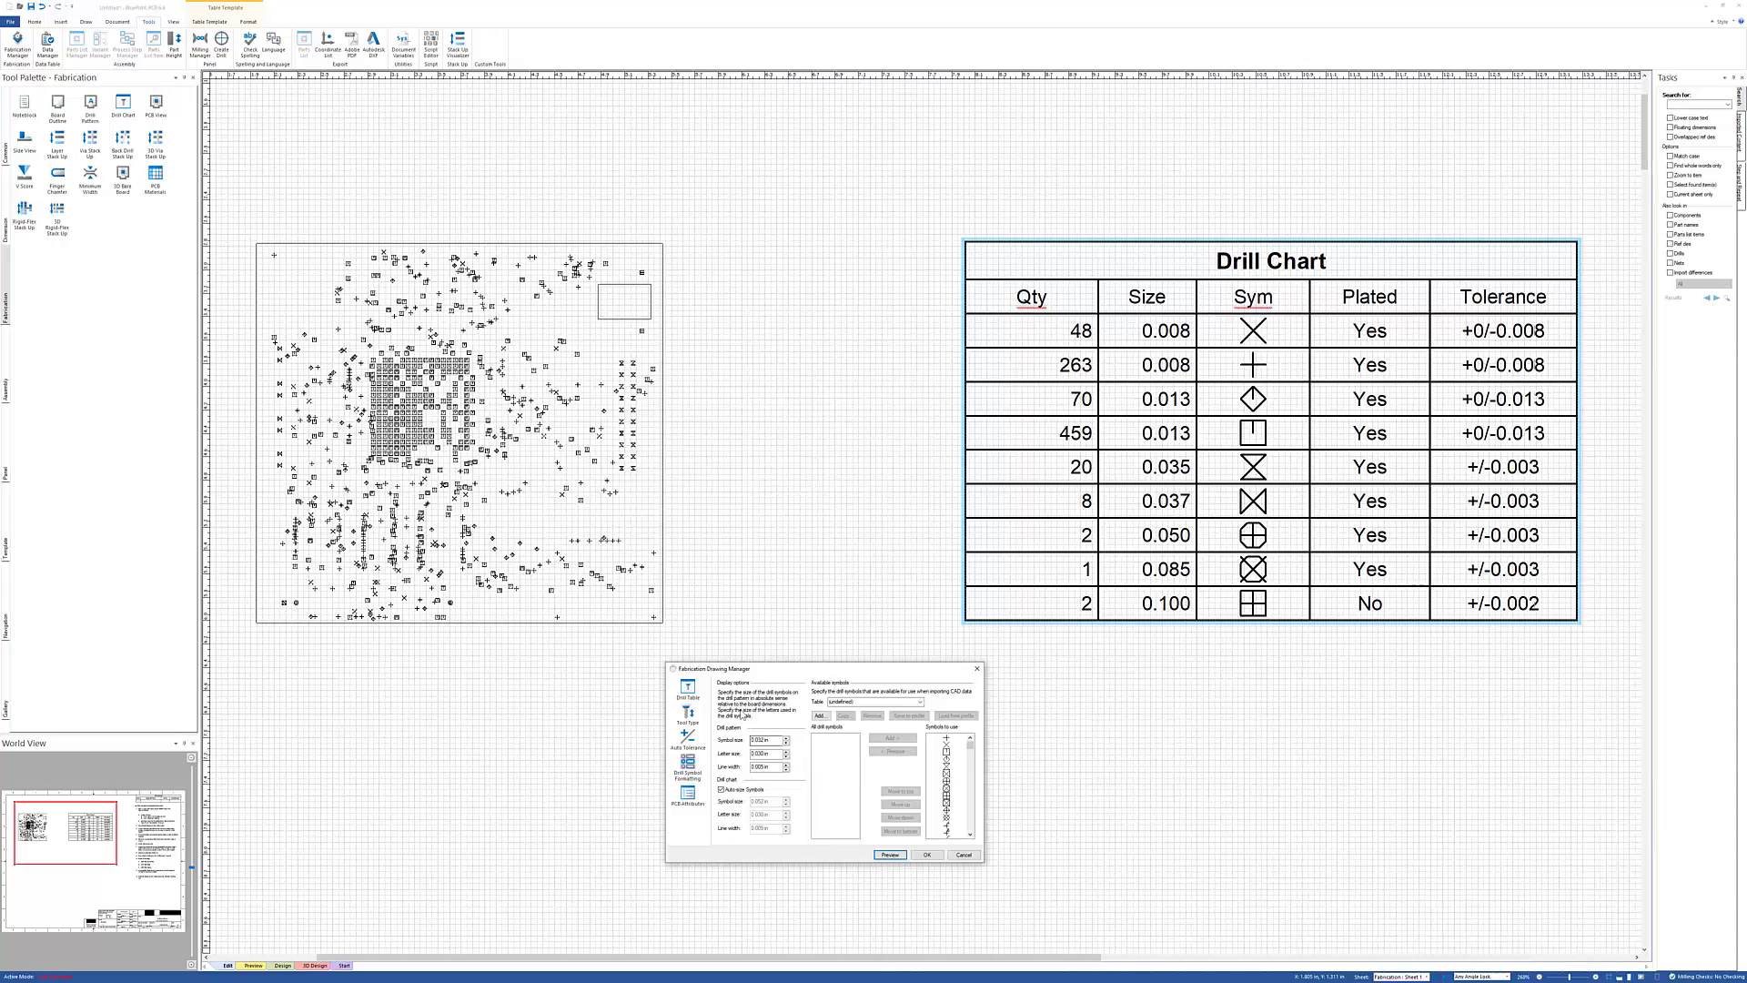
Step: On the Drill Table page, inspect the first drill's Symbol choices without changing anything
left_click(687, 687)
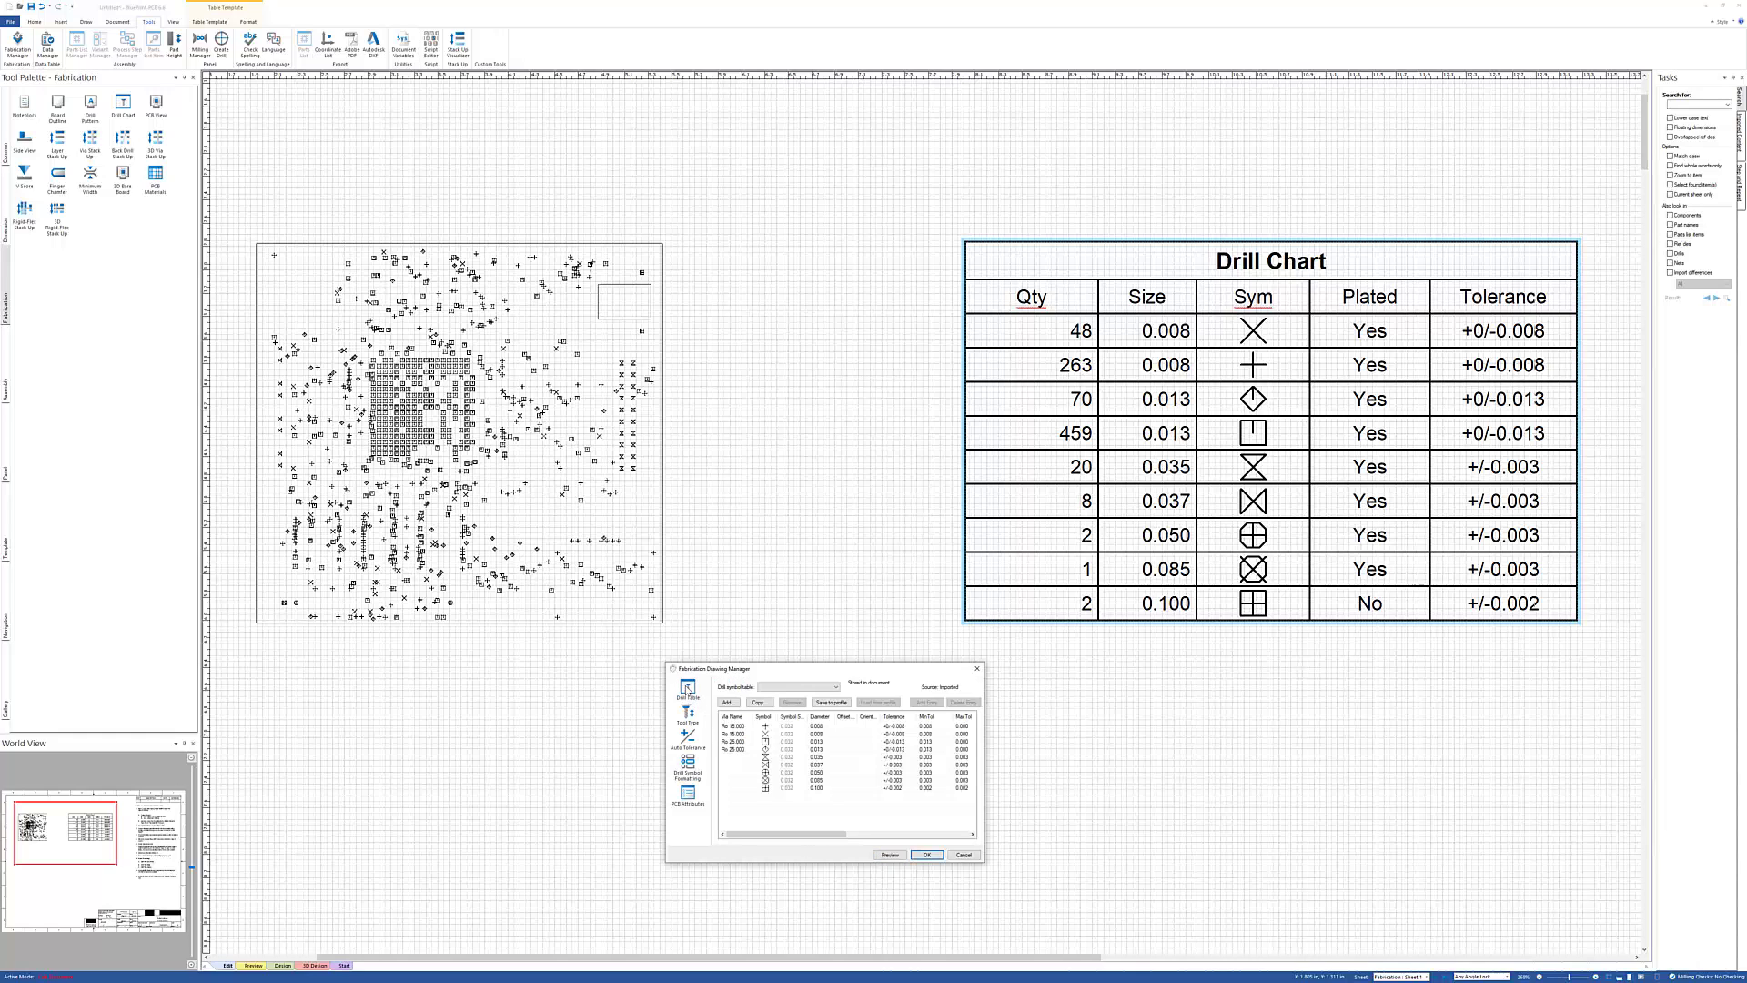
left_click(774, 727)
left_click(774, 727)
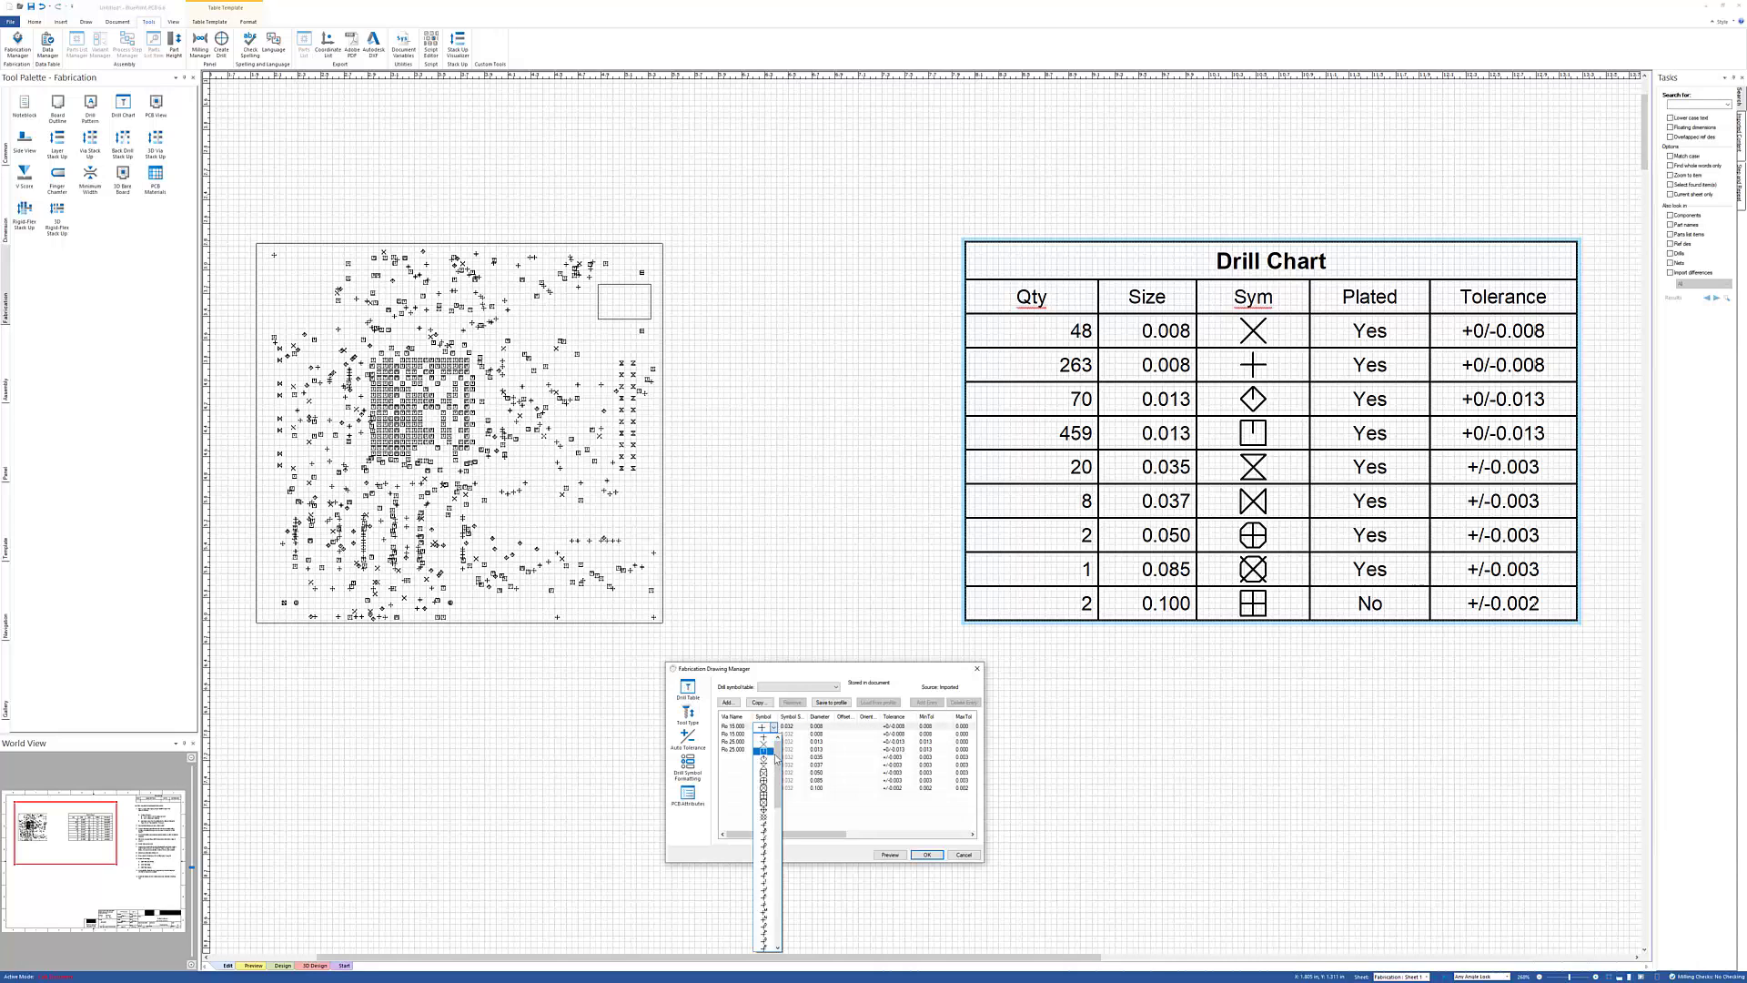
mouse_move(776, 760)
left_mouse_down()
mouse_move(781, 883)
mouse_move(780, 748)
left_mouse_up()
left_click(795, 673)
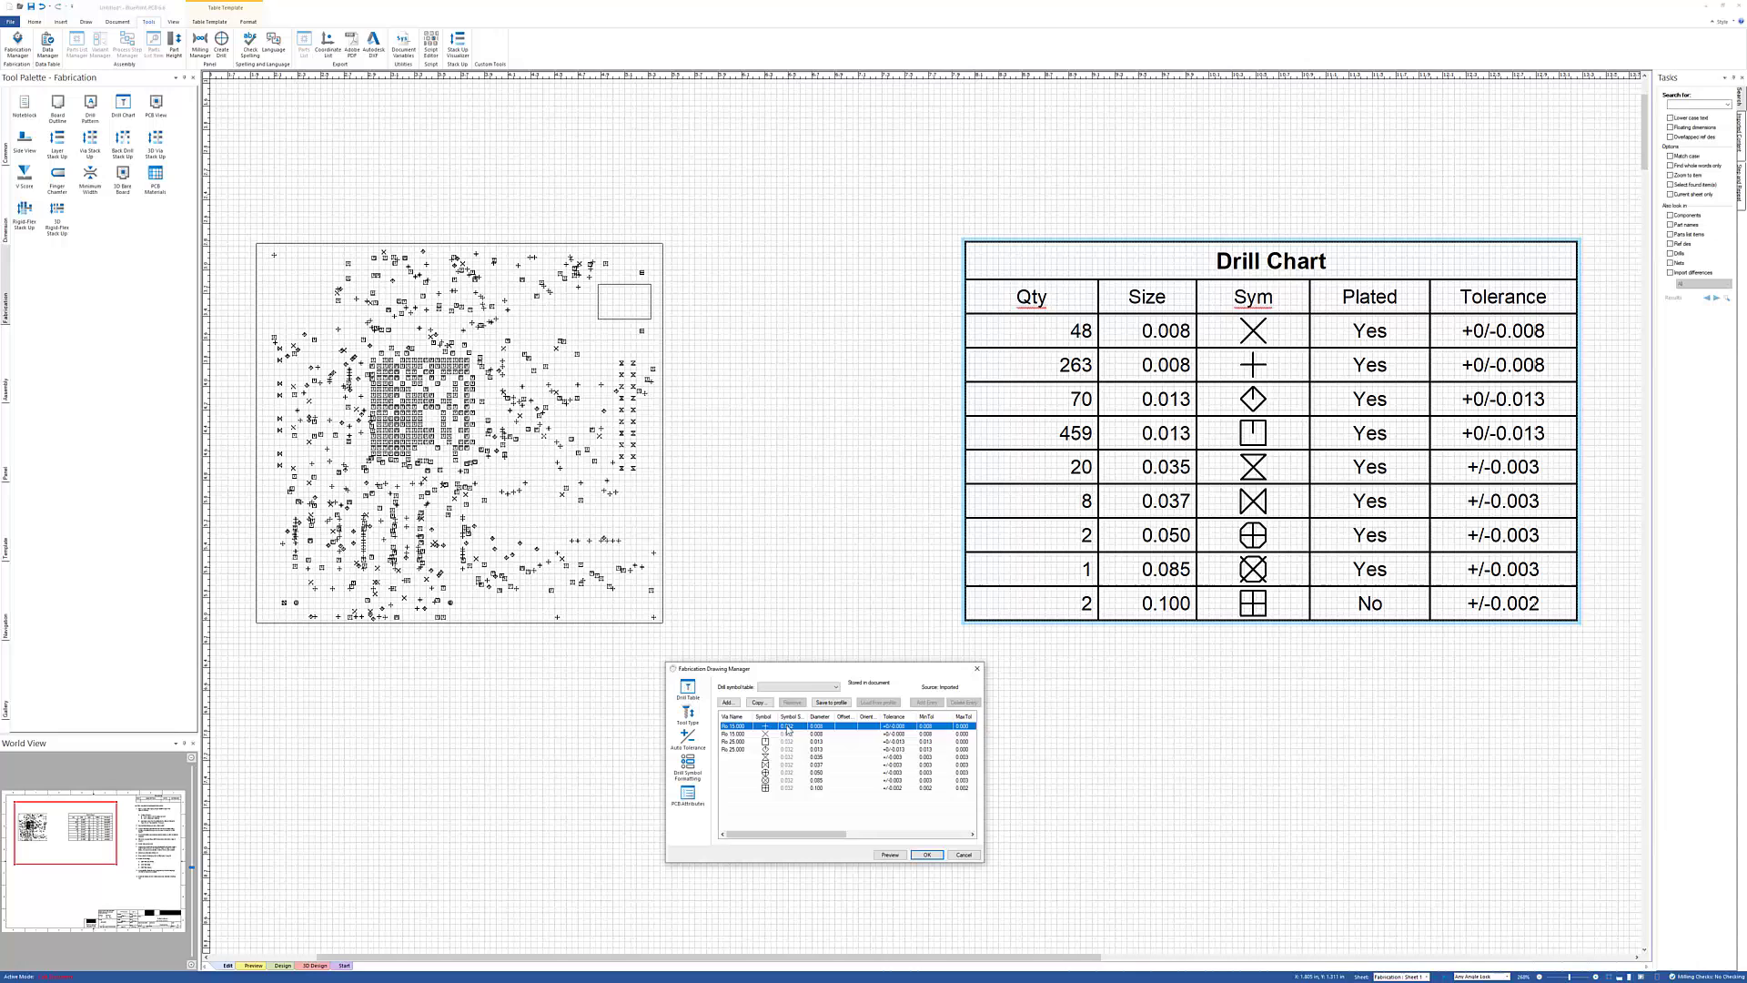
Step: Set the non-plated 0.100 drill's symbol size to 0.100 and preview its ⊞ symbols on the board
left_click(803, 788)
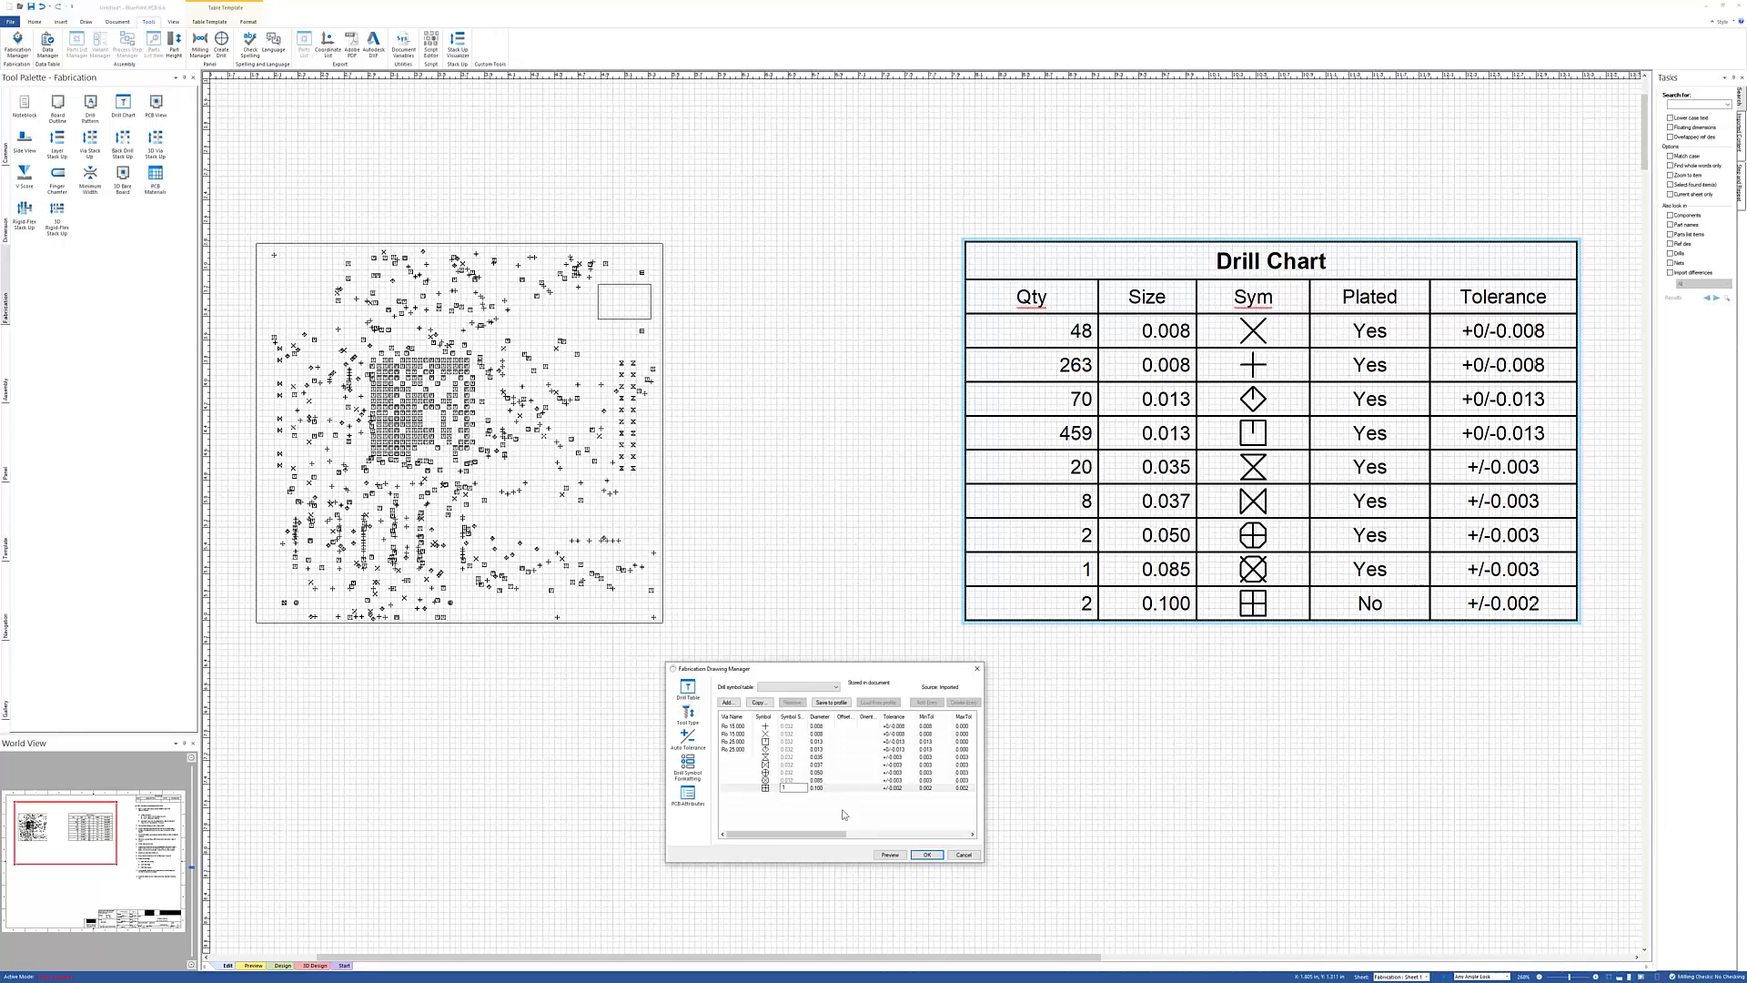
left_click(890, 856)
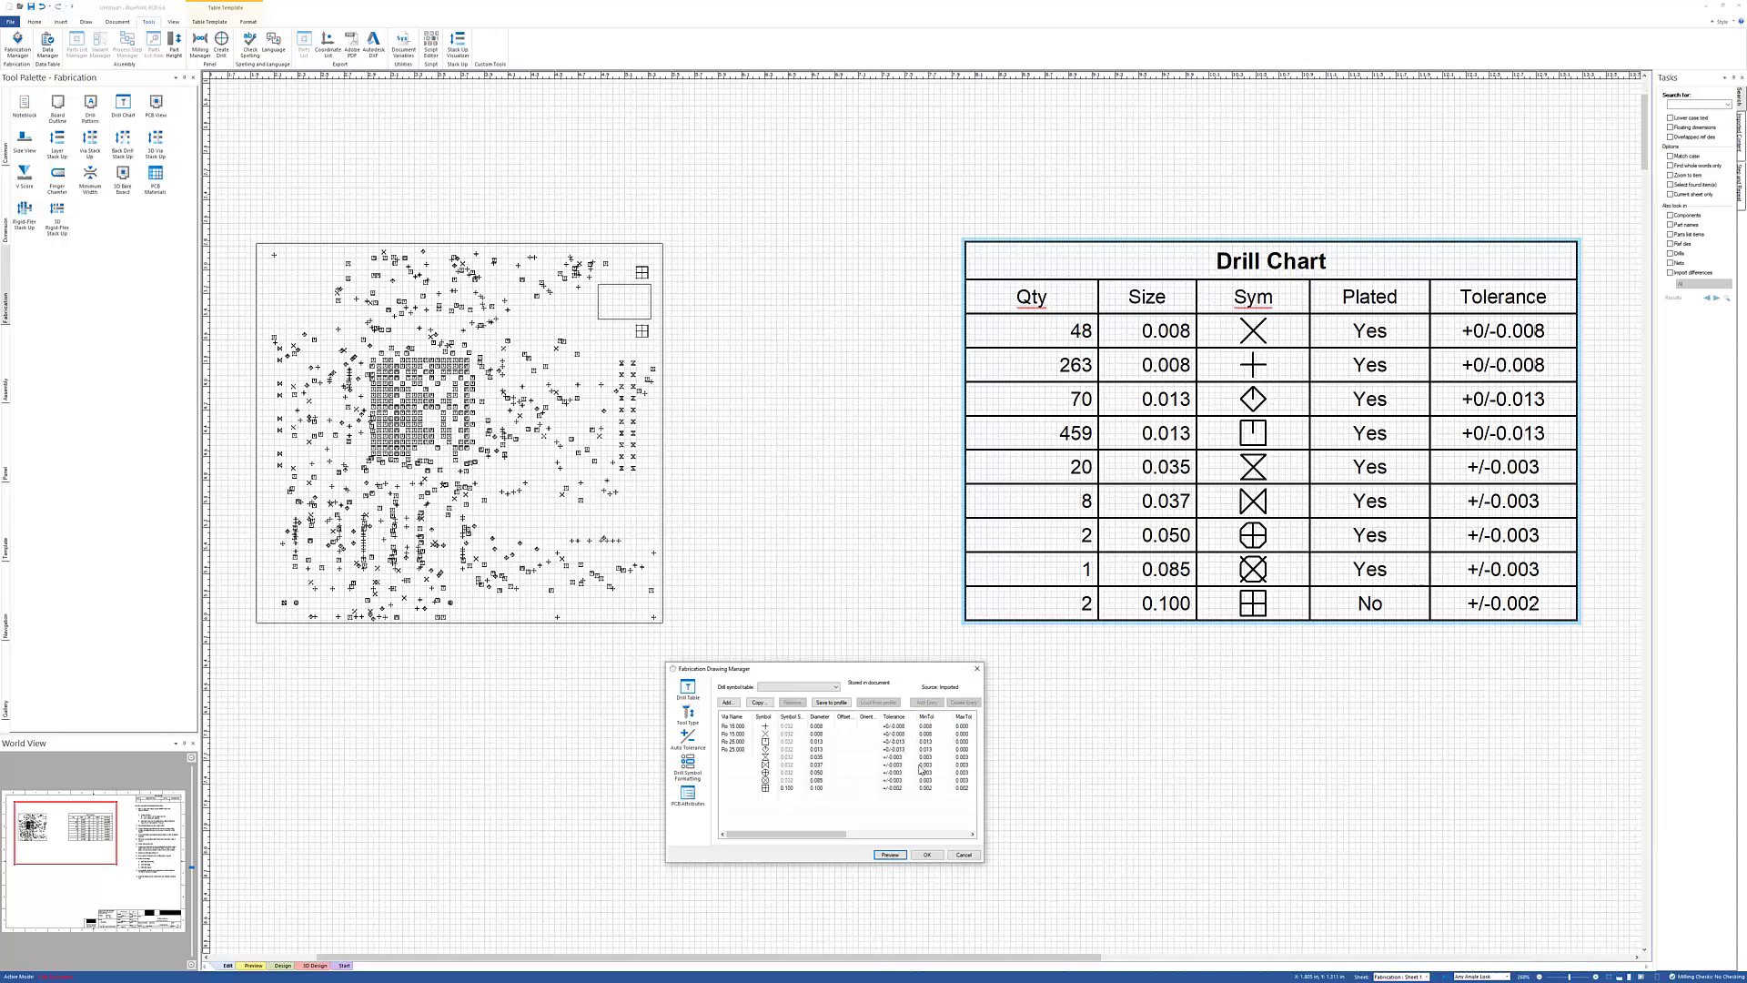
left_click(688, 712)
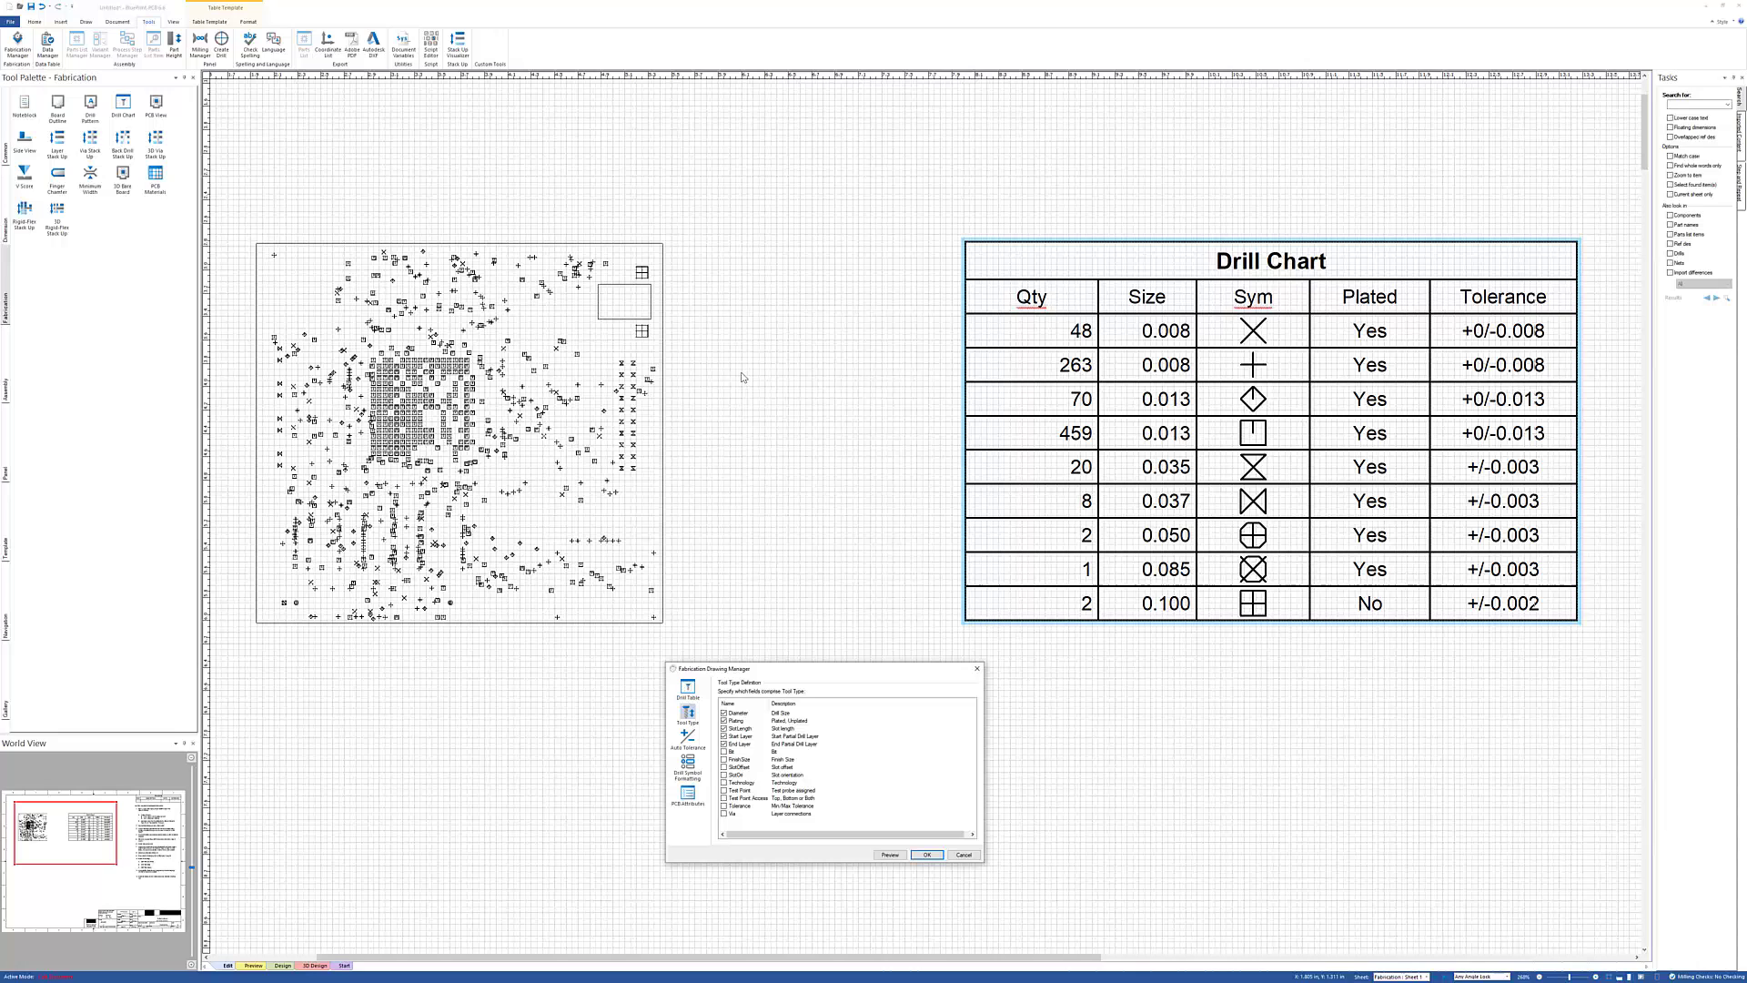
Step: Create a new drill symbol table named My table, stored in the profile
left_click(688, 767)
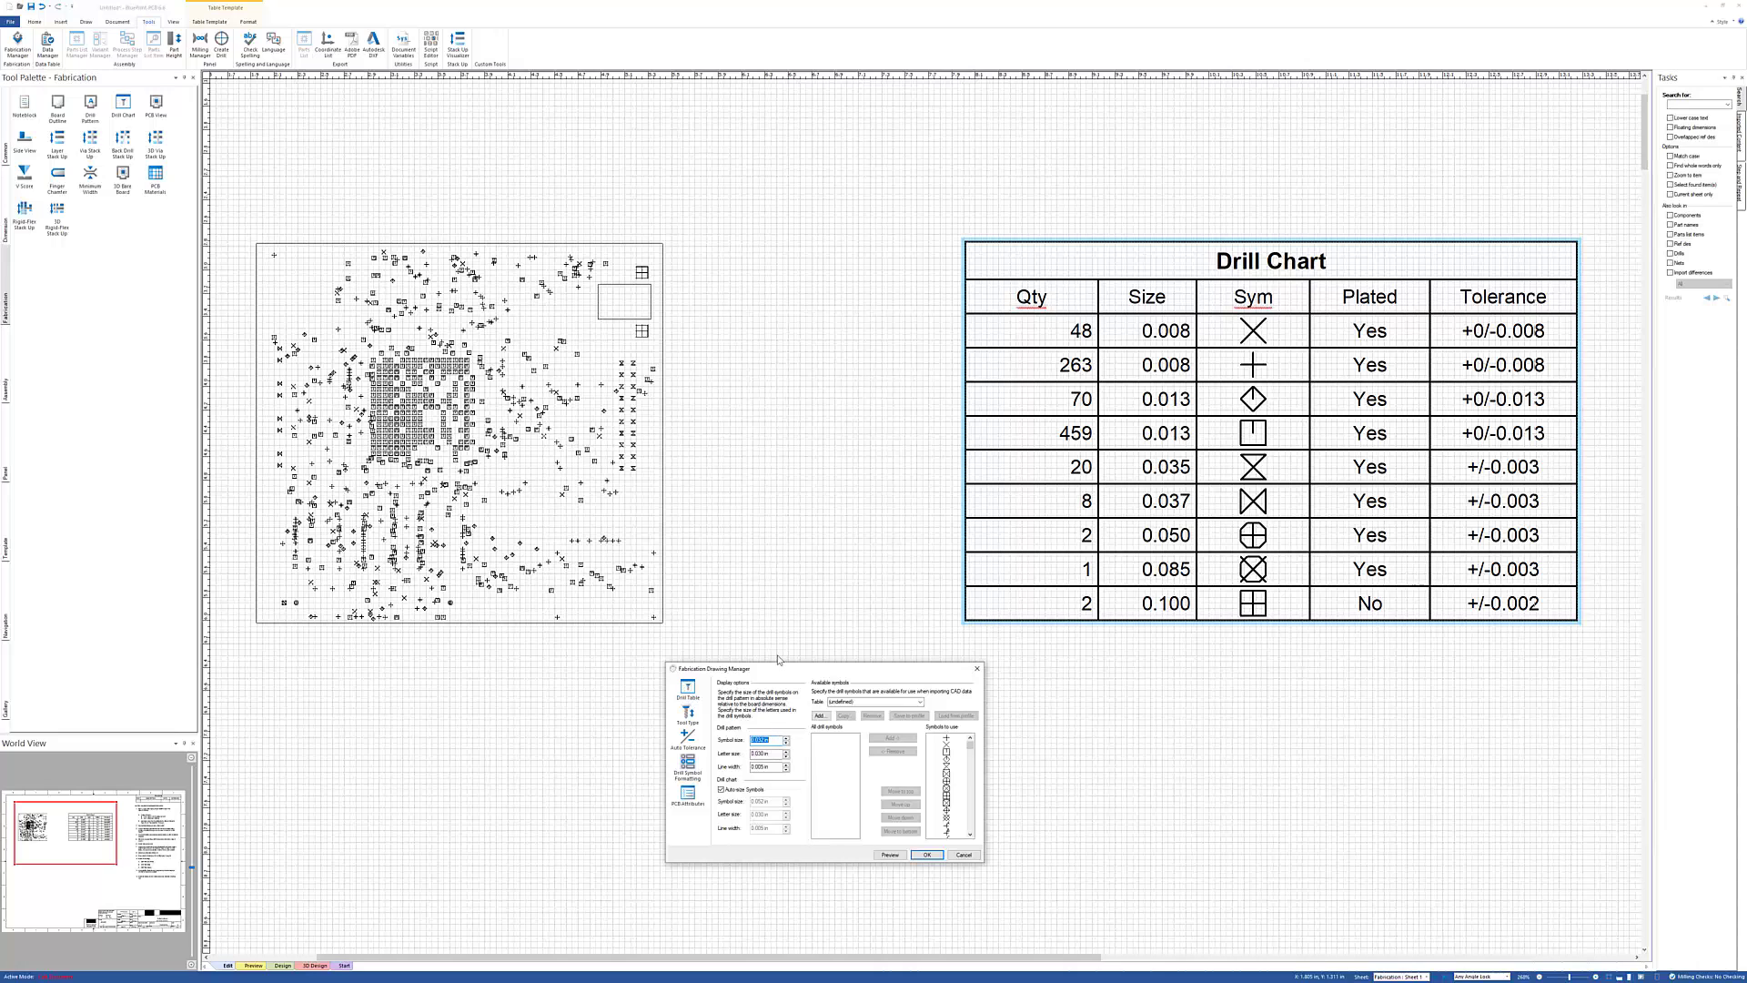
left_click_drag(772, 674, 716, 670)
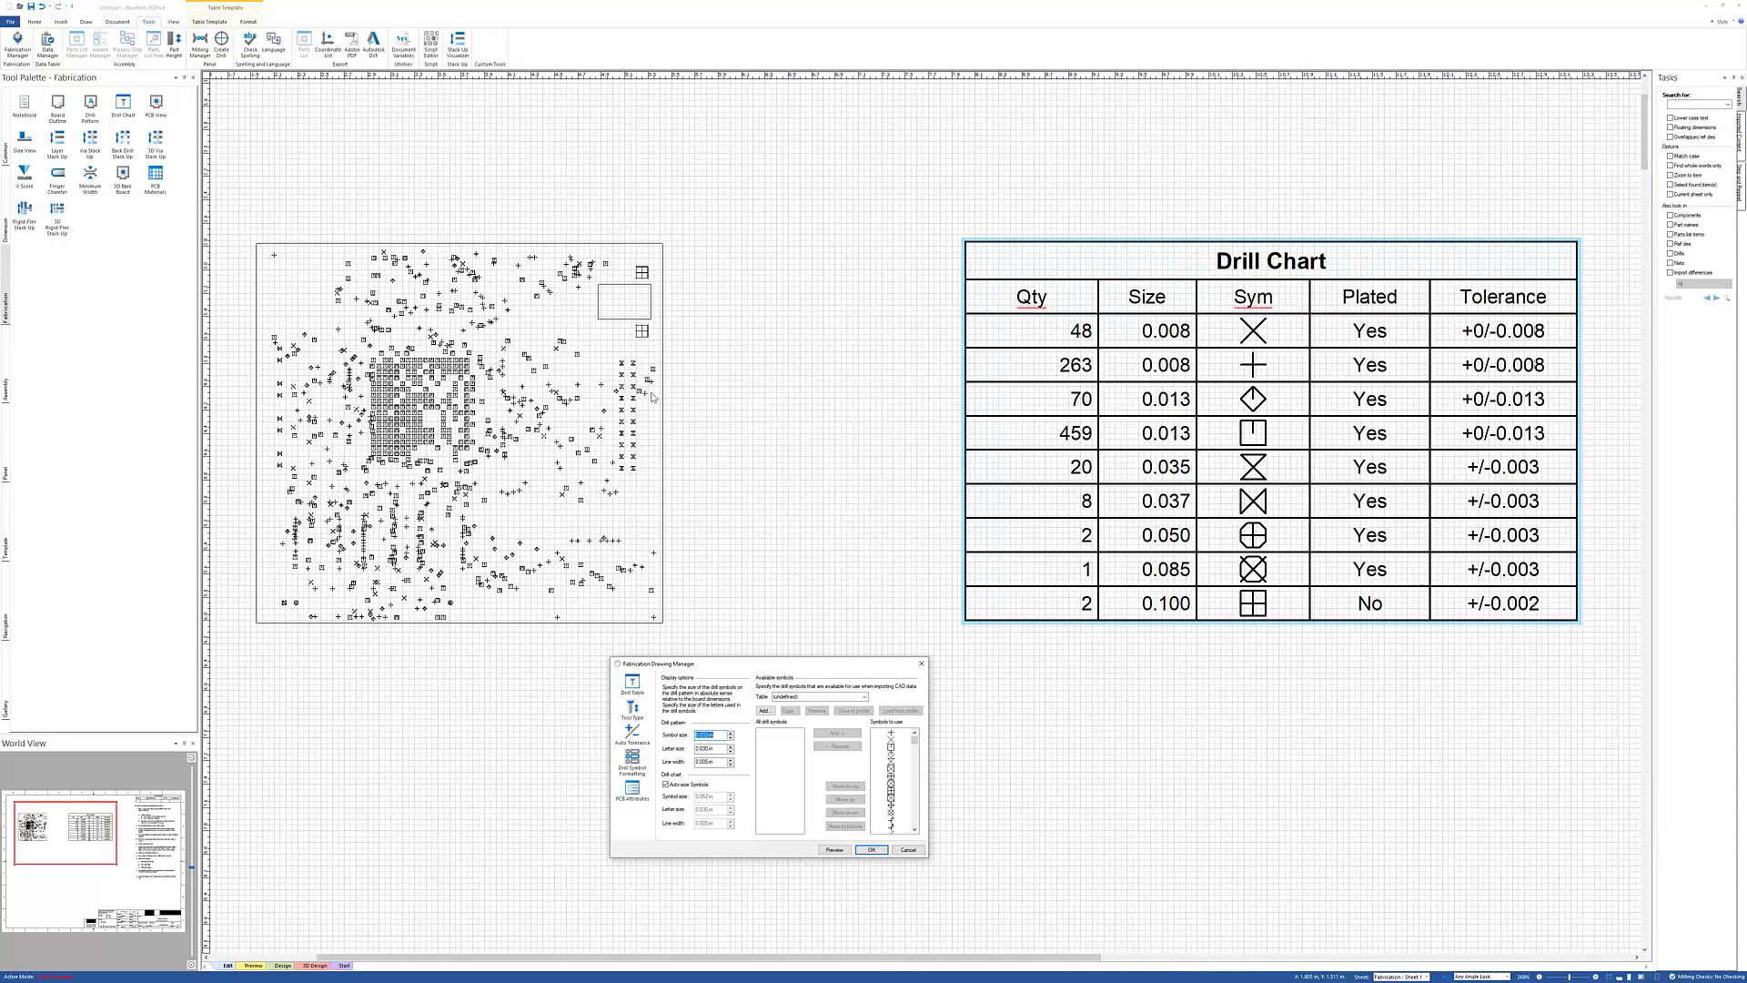
left_click(765, 711)
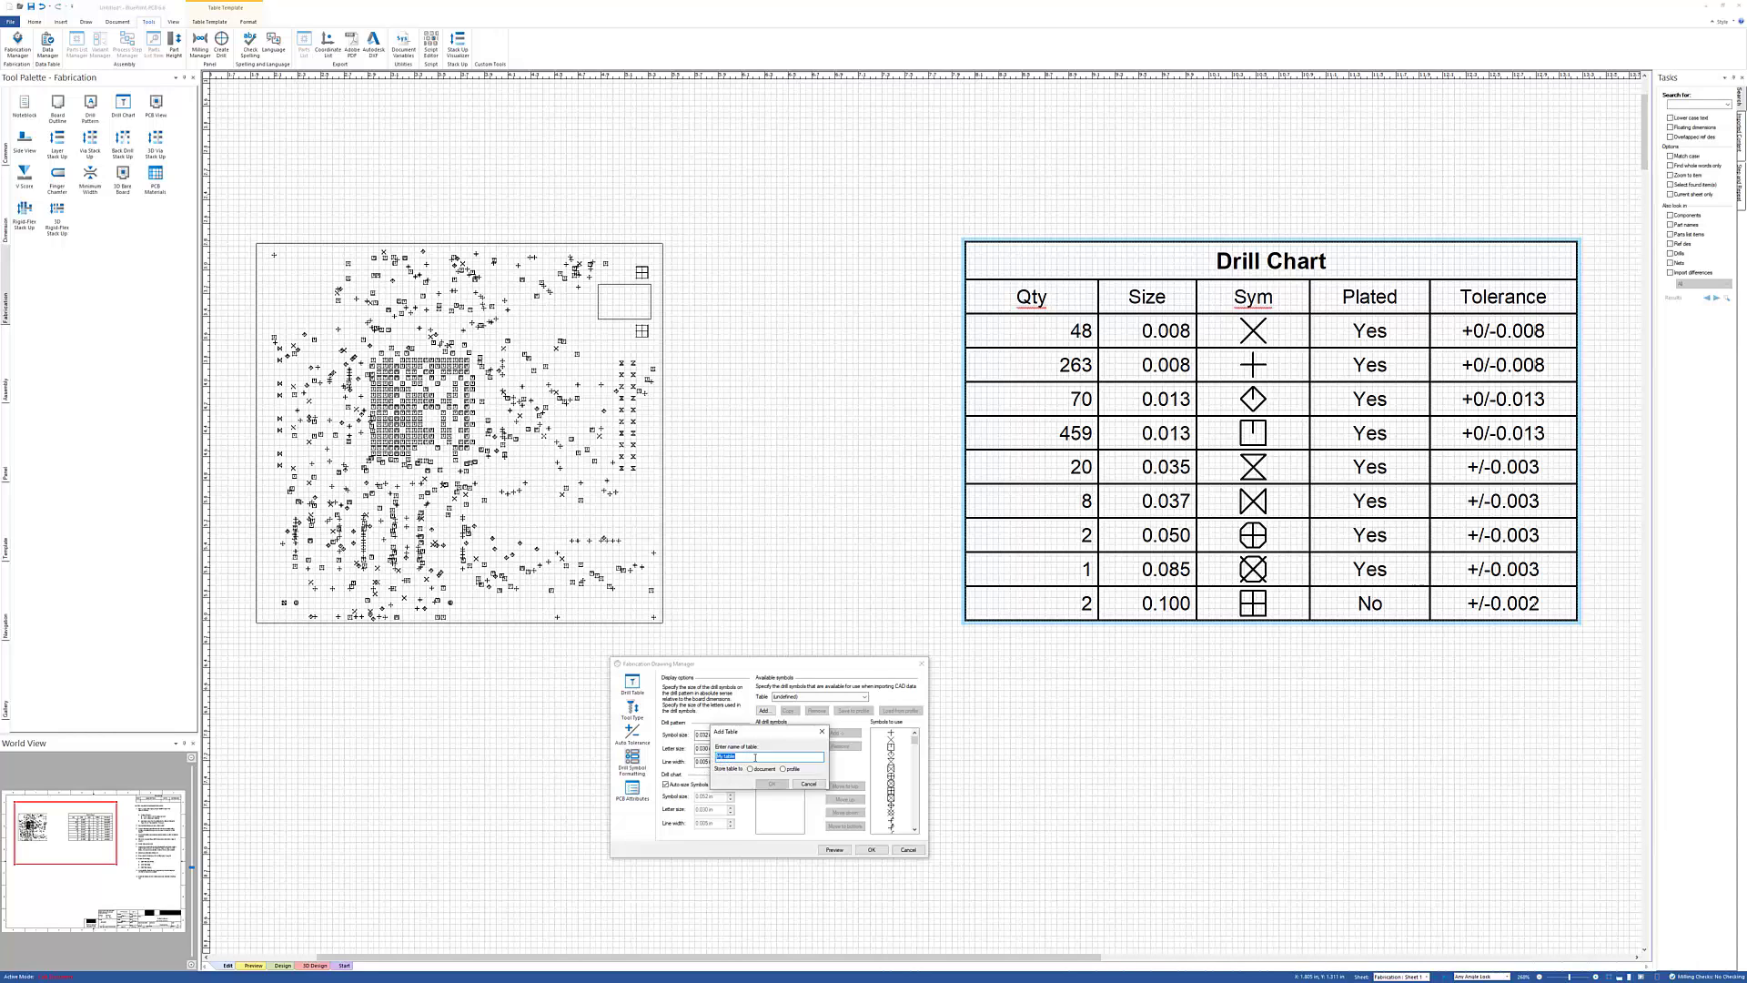
left_click(789, 771)
left_click(771, 784)
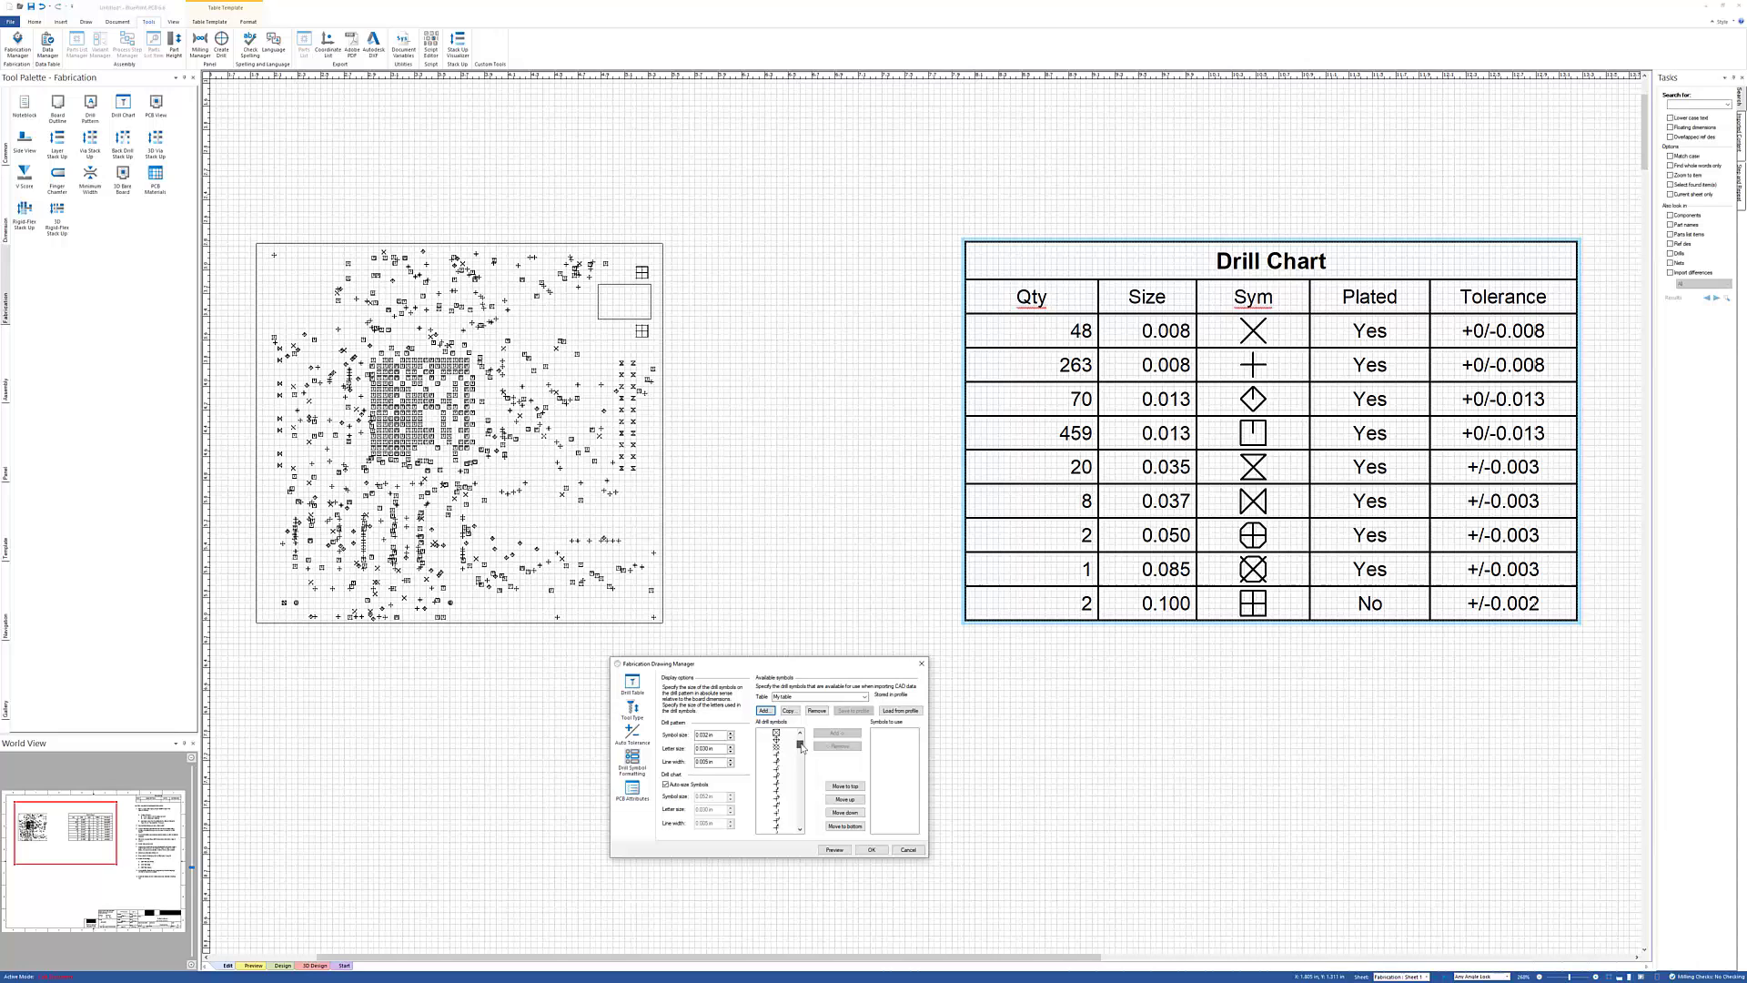
Step: Fill My table with letters A–Z, remove I and O, and apply it
left_click_drag(800, 741, 804, 803)
left_click(776, 772)
left_click(778, 794, "shift")
left_click(837, 734)
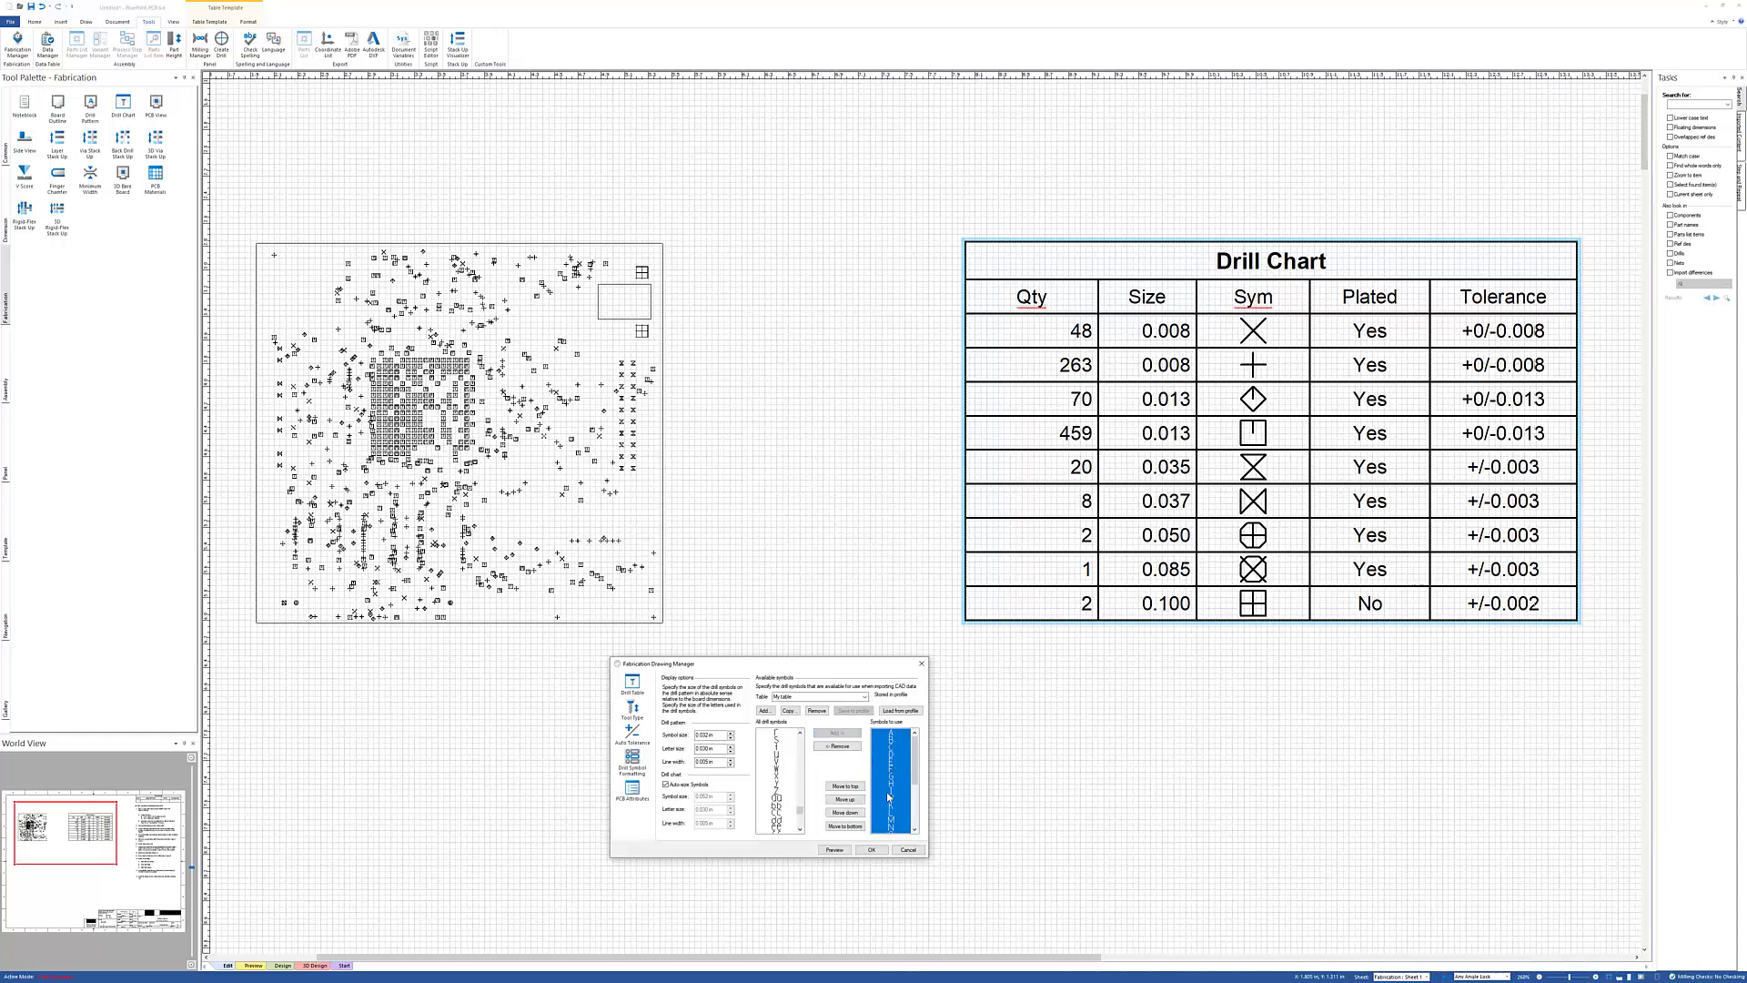
left_click(889, 790)
left_click(837, 746)
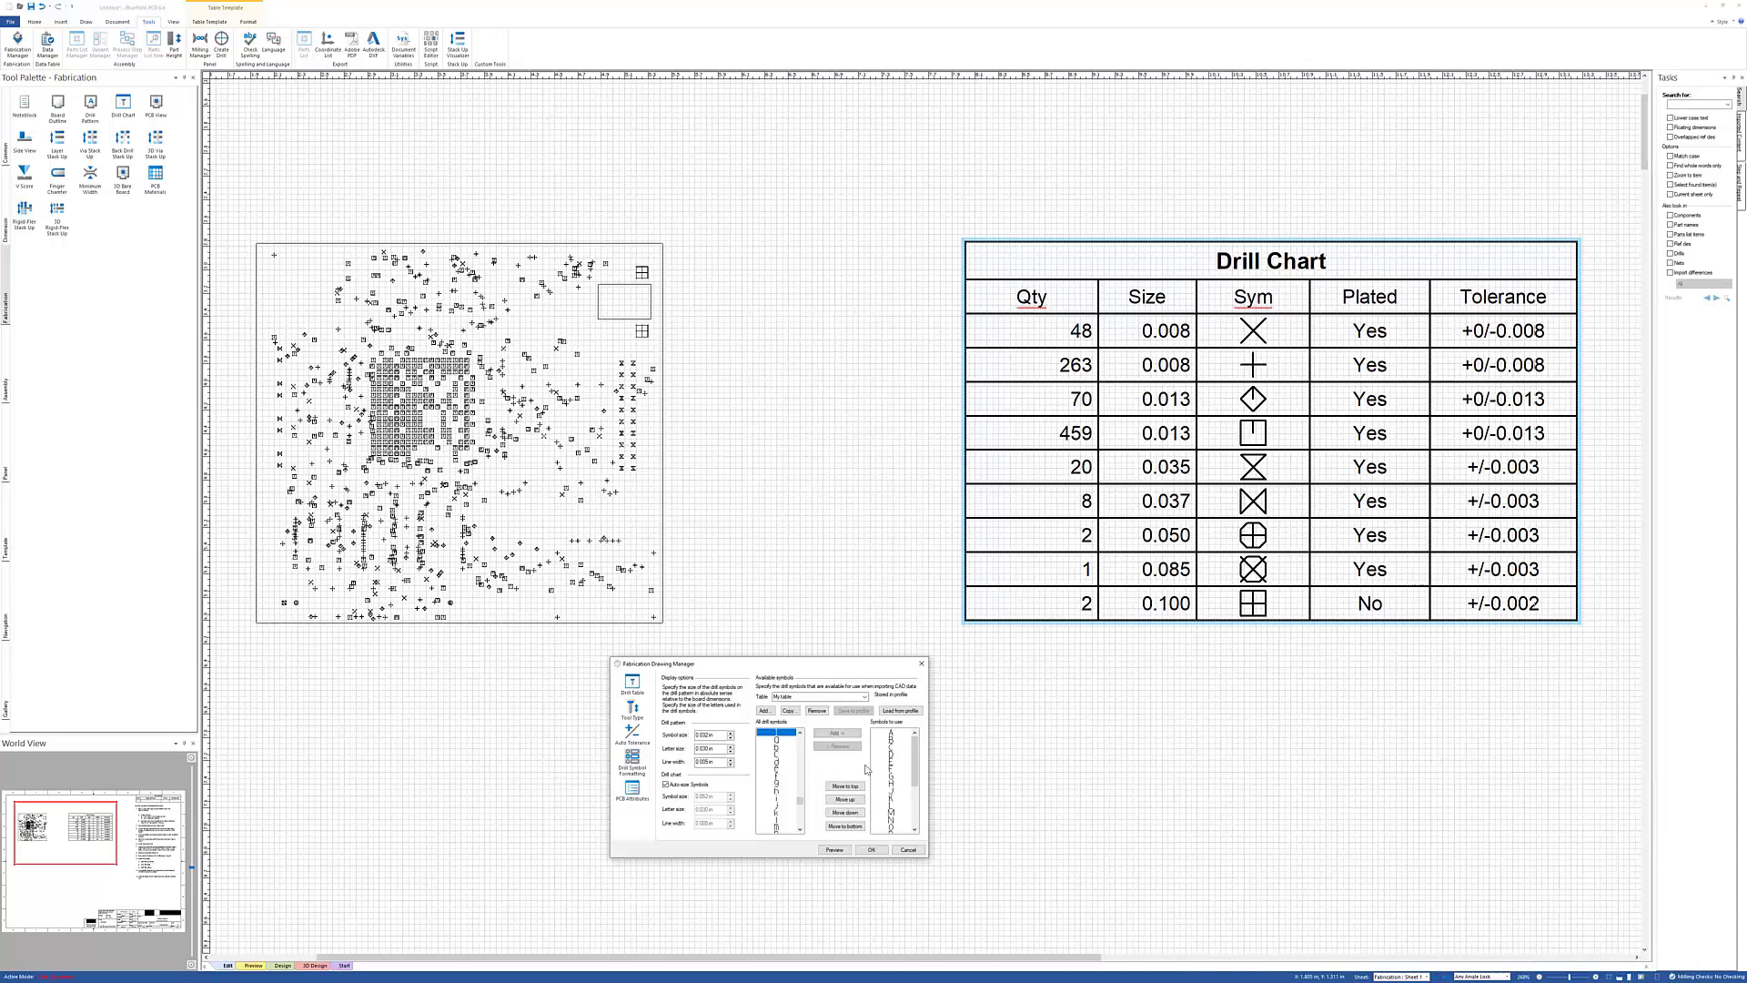
scroll(890, 773, "down", 4)
left_click(892, 747)
left_click(837, 746)
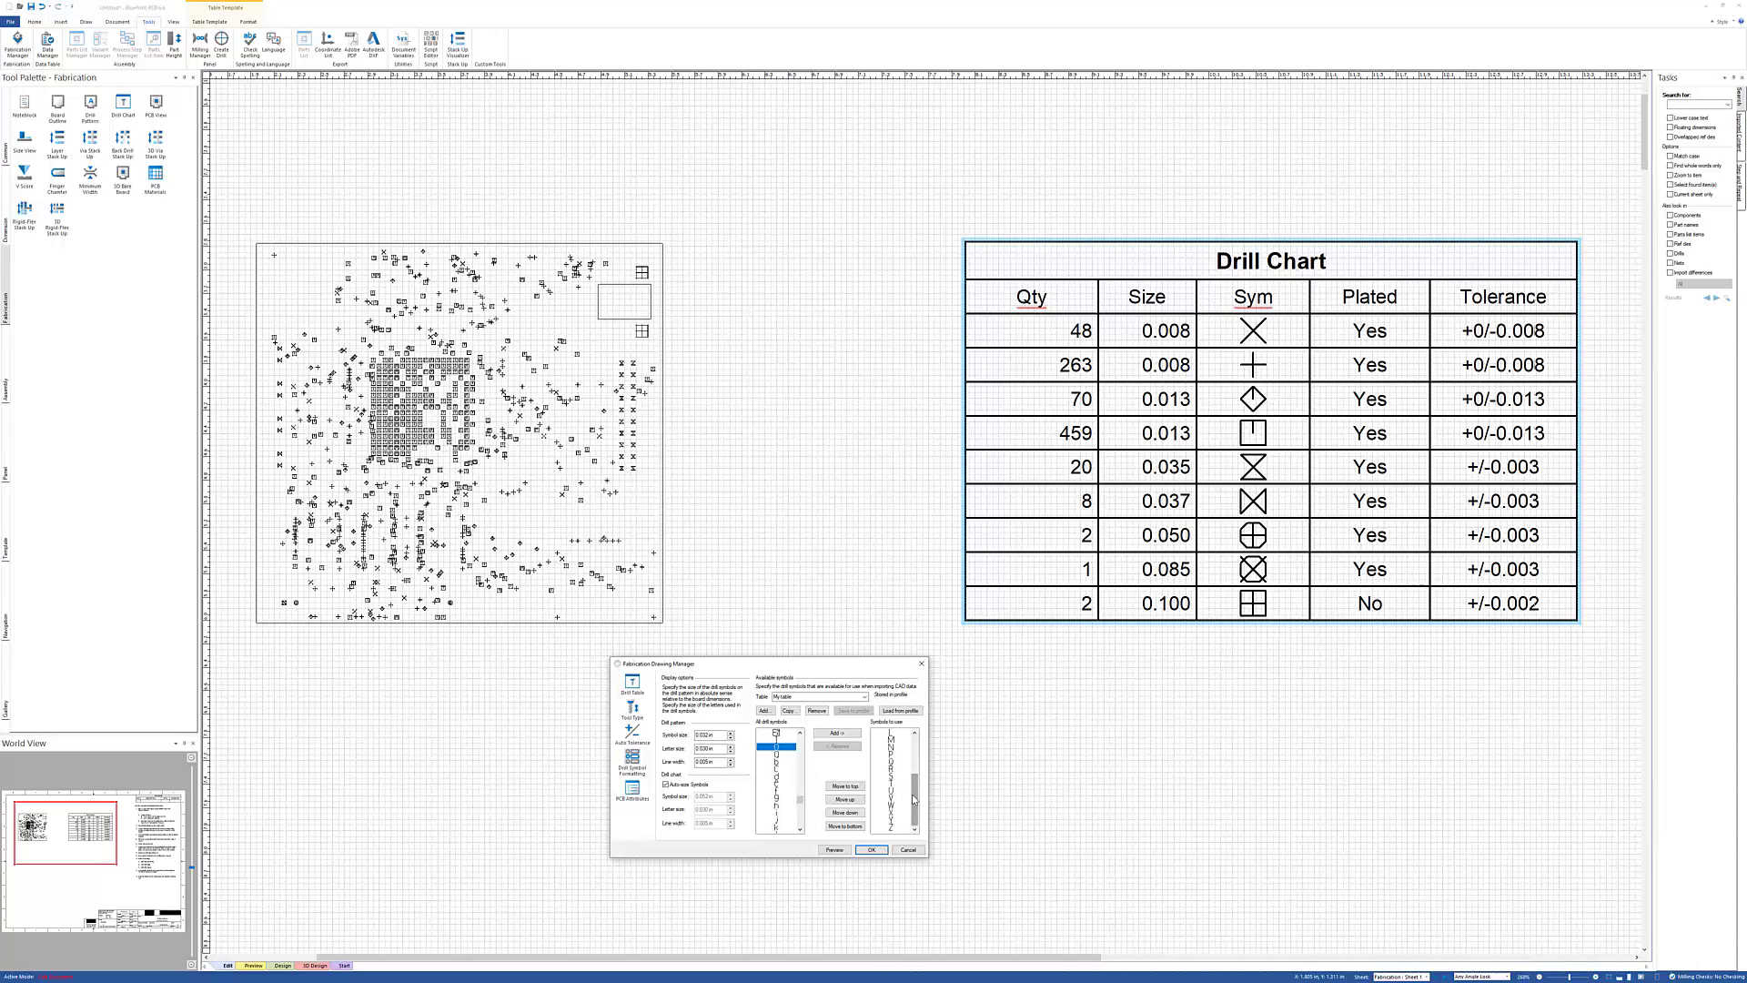
left_click_drag(915, 798, 913, 748)
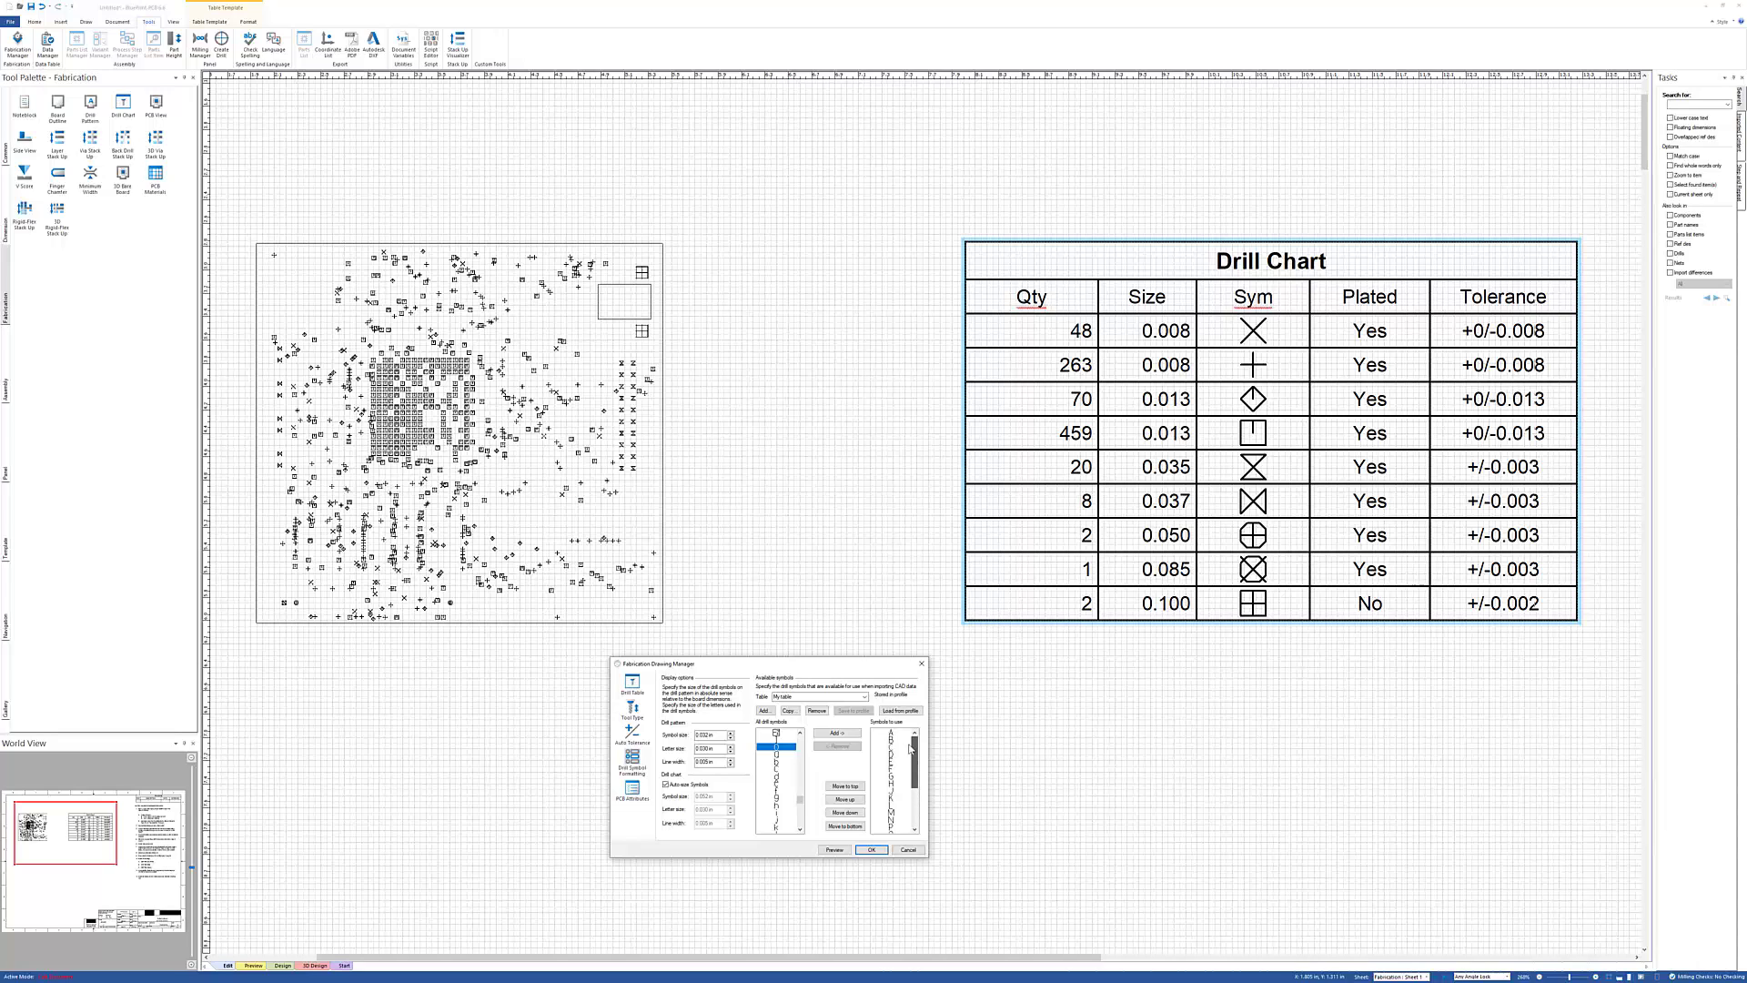
left_click(871, 850)
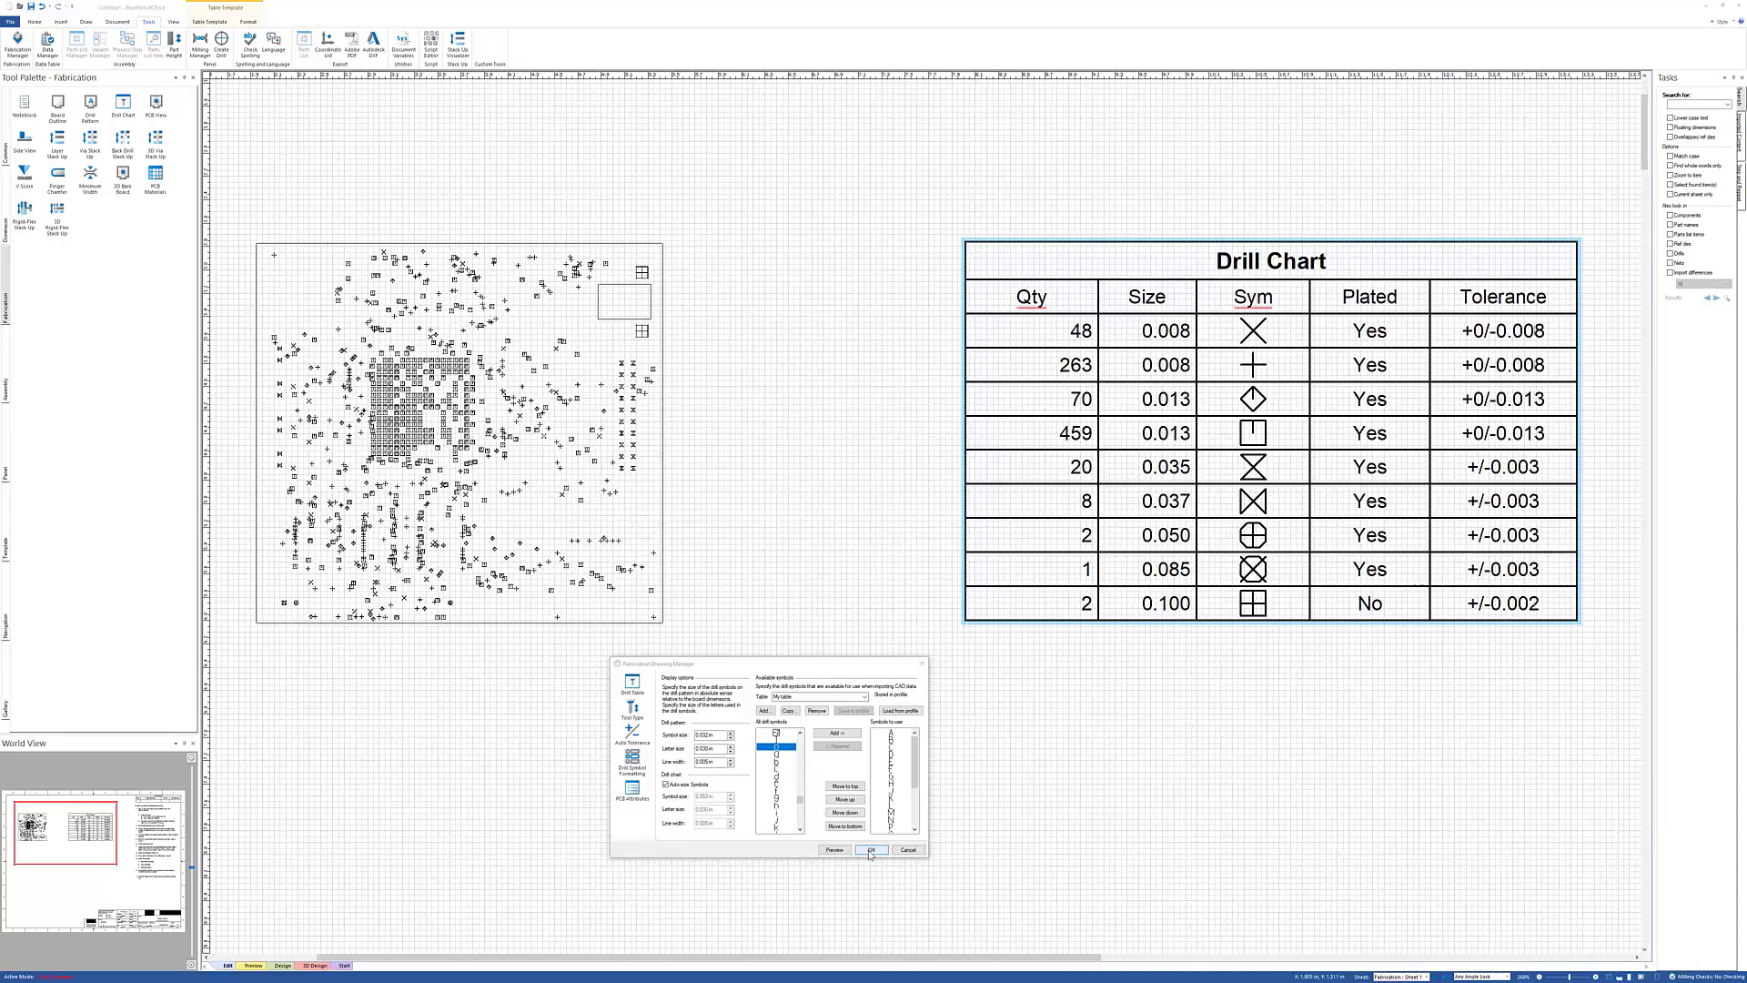
Step: Reassign the drill symbols to letters and refresh the drill chart to B, A, D, C, E, F, G, H, J
left_click(793, 783)
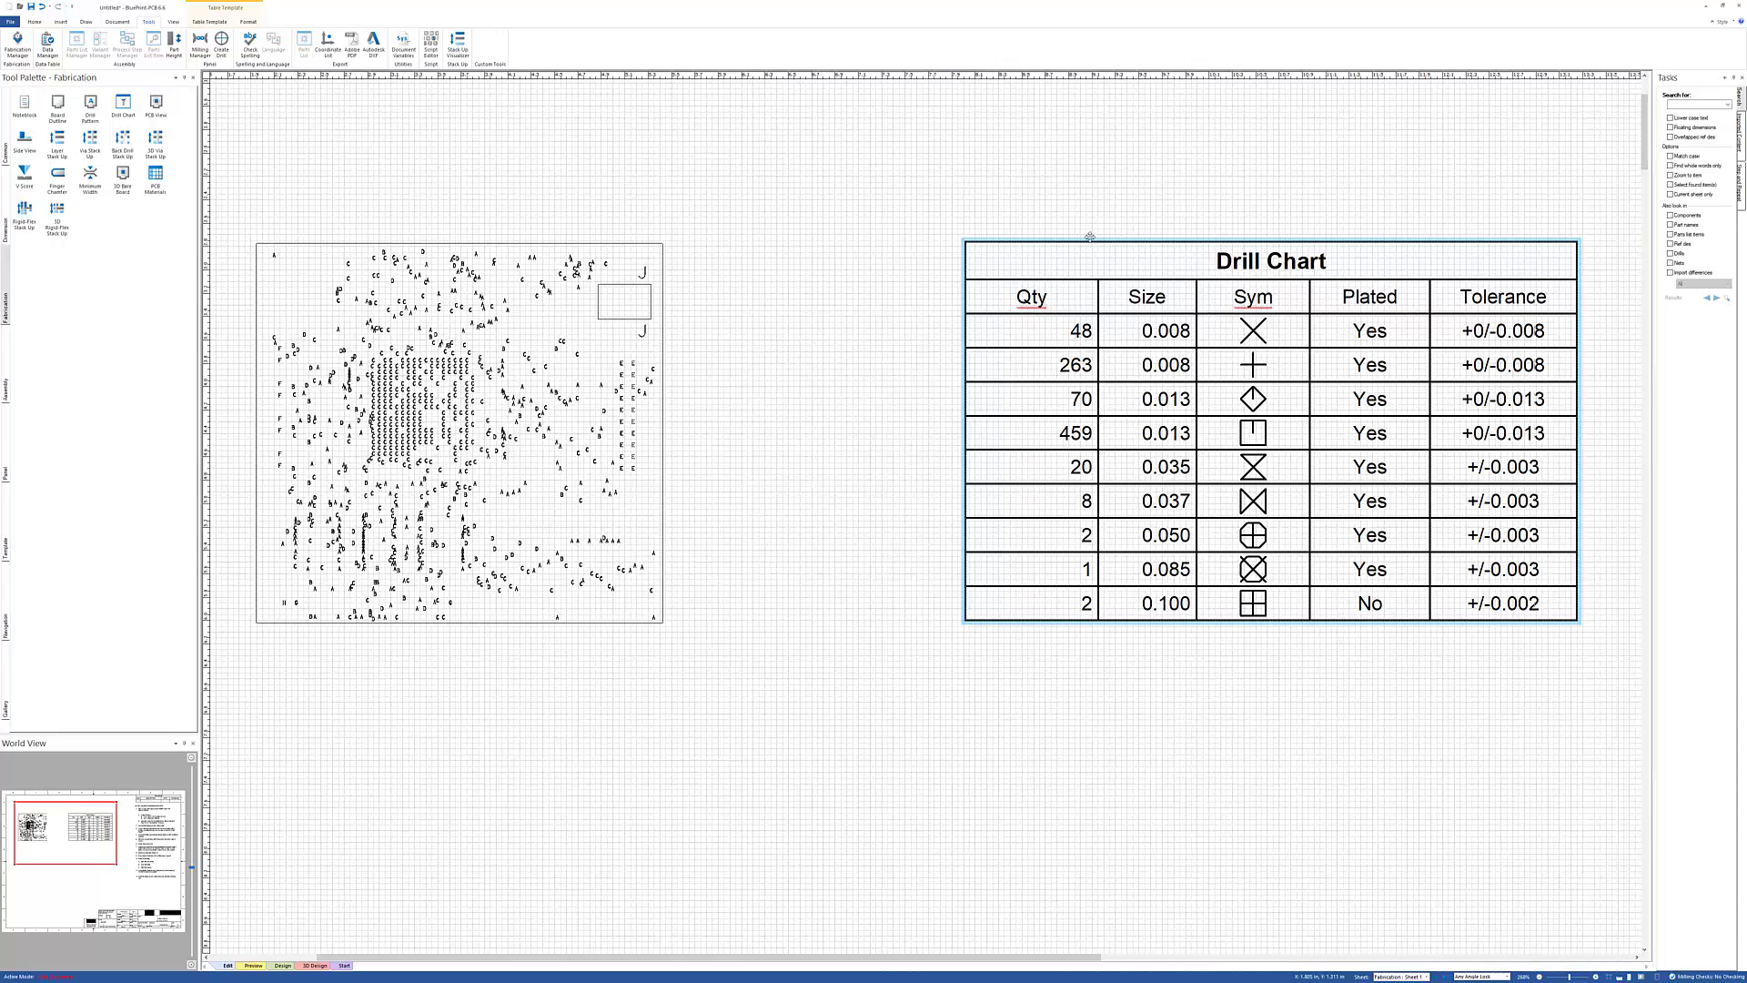
left_click(24, 48)
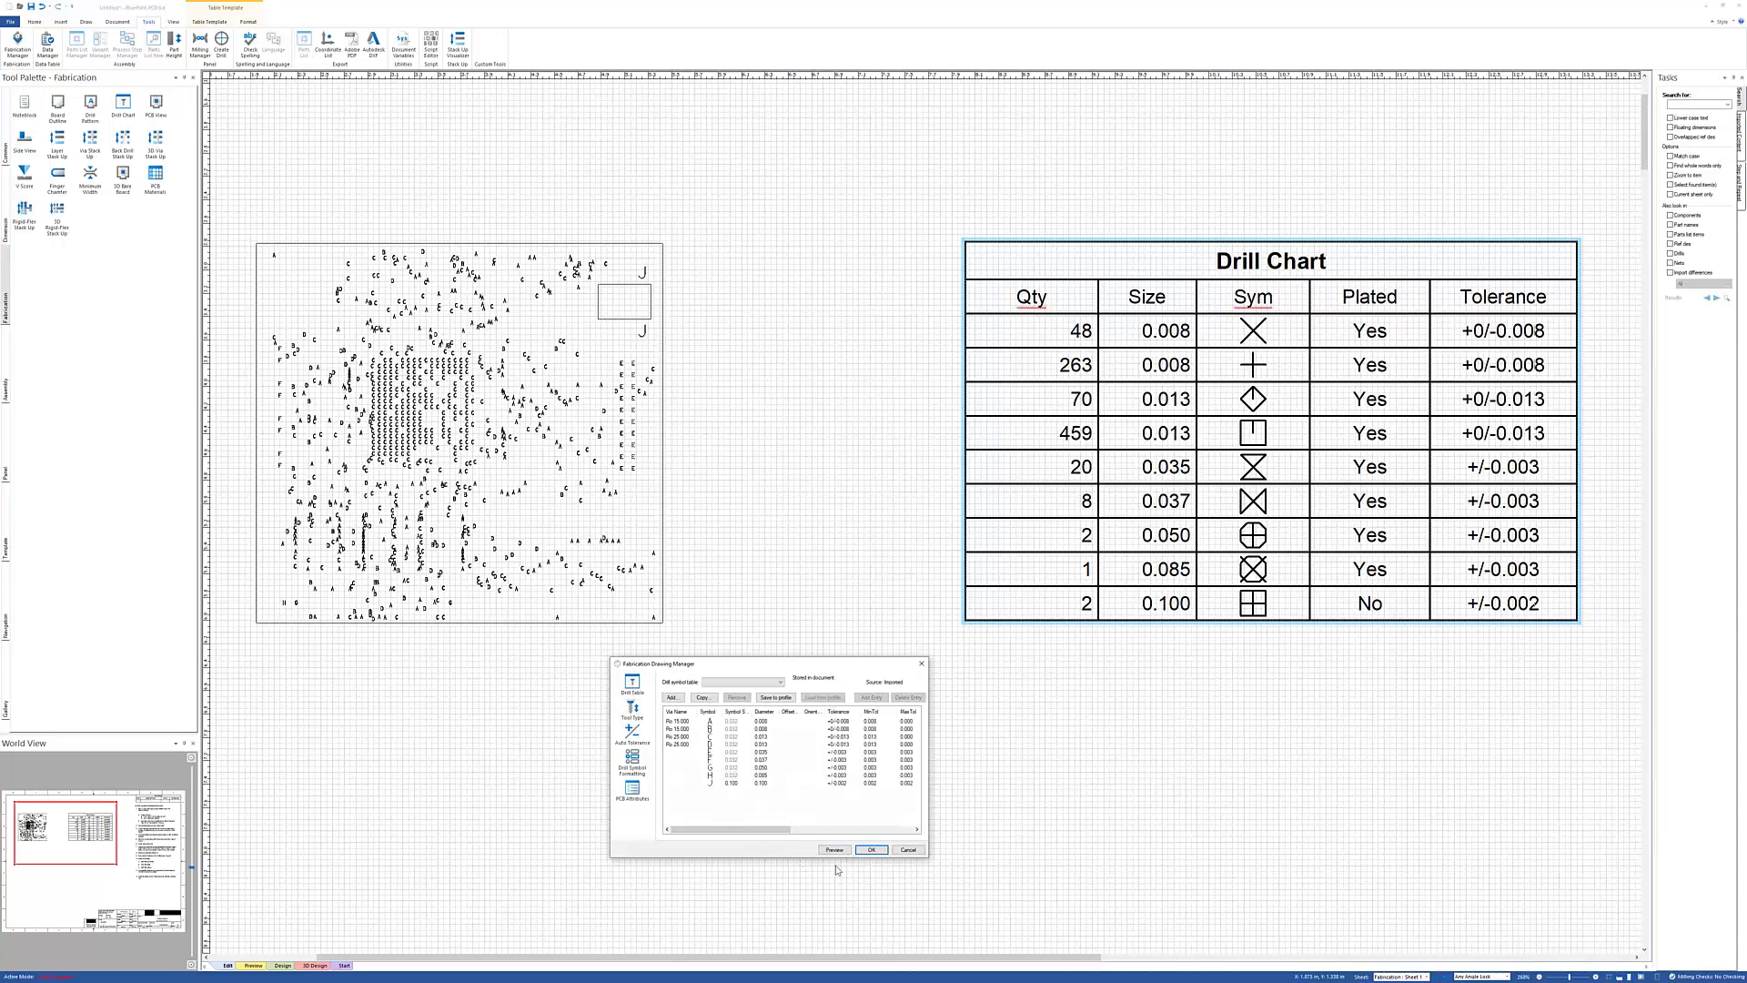
left_click(872, 850)
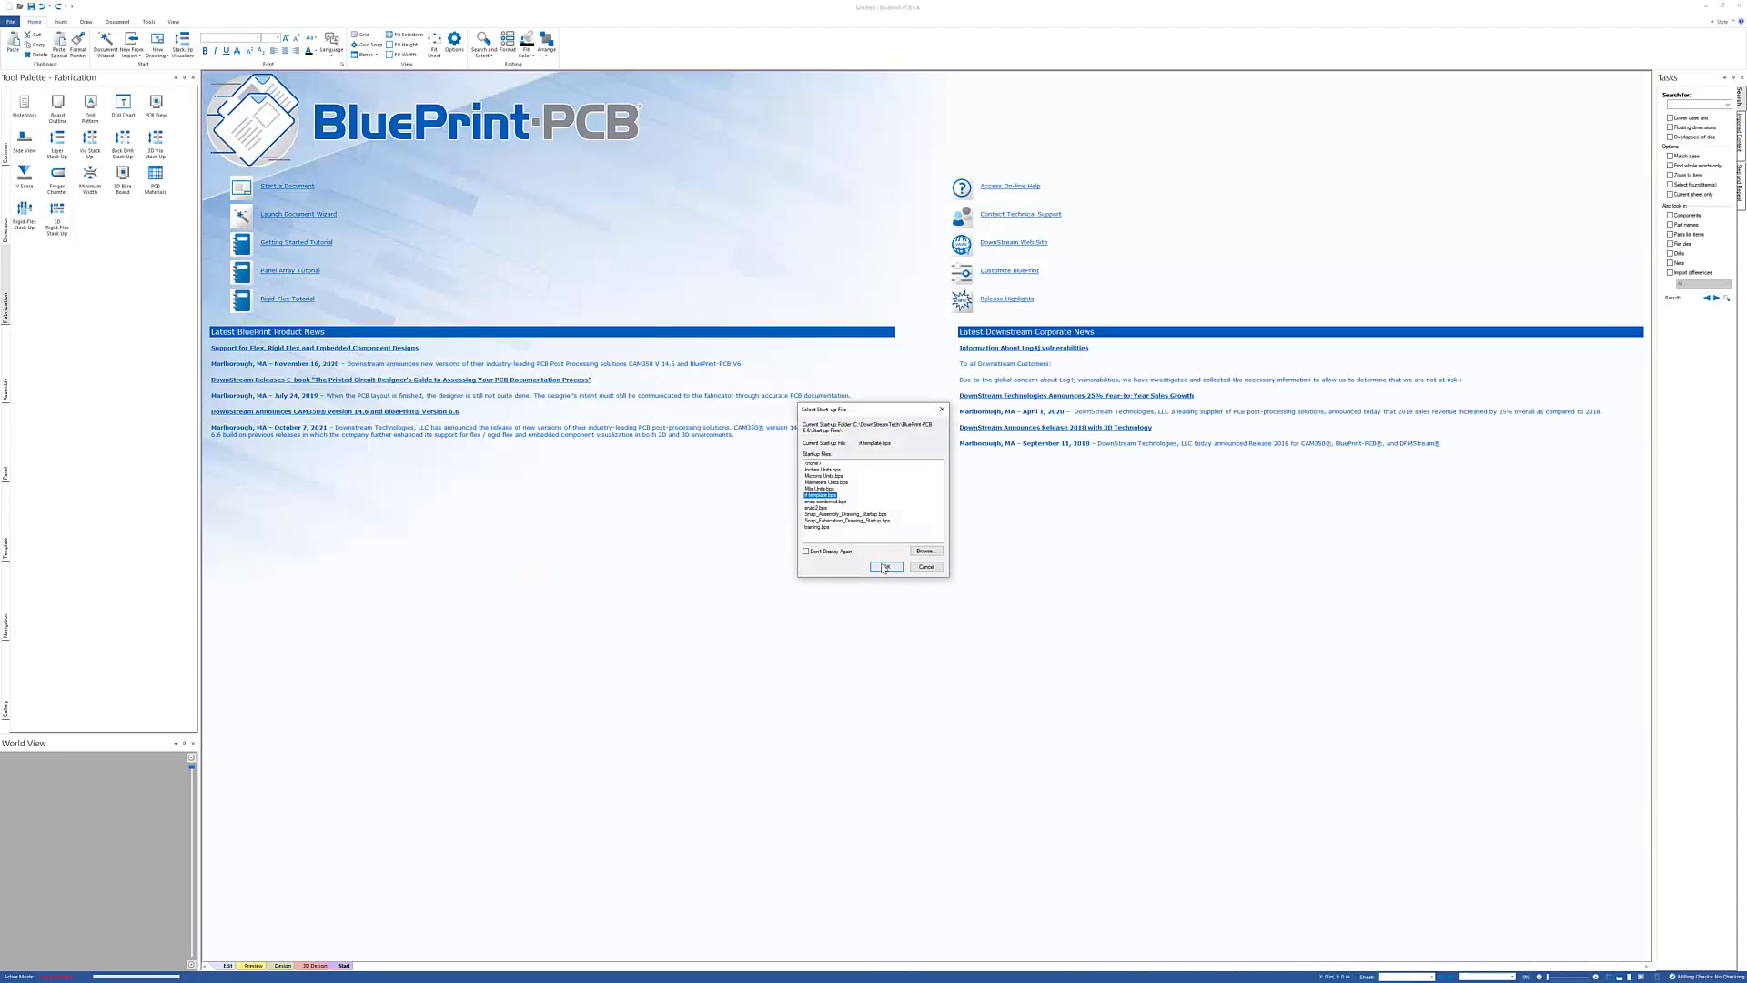
Step: Start a new fabrication drawing sheet from the fabrication start-up file
left_click(887, 567)
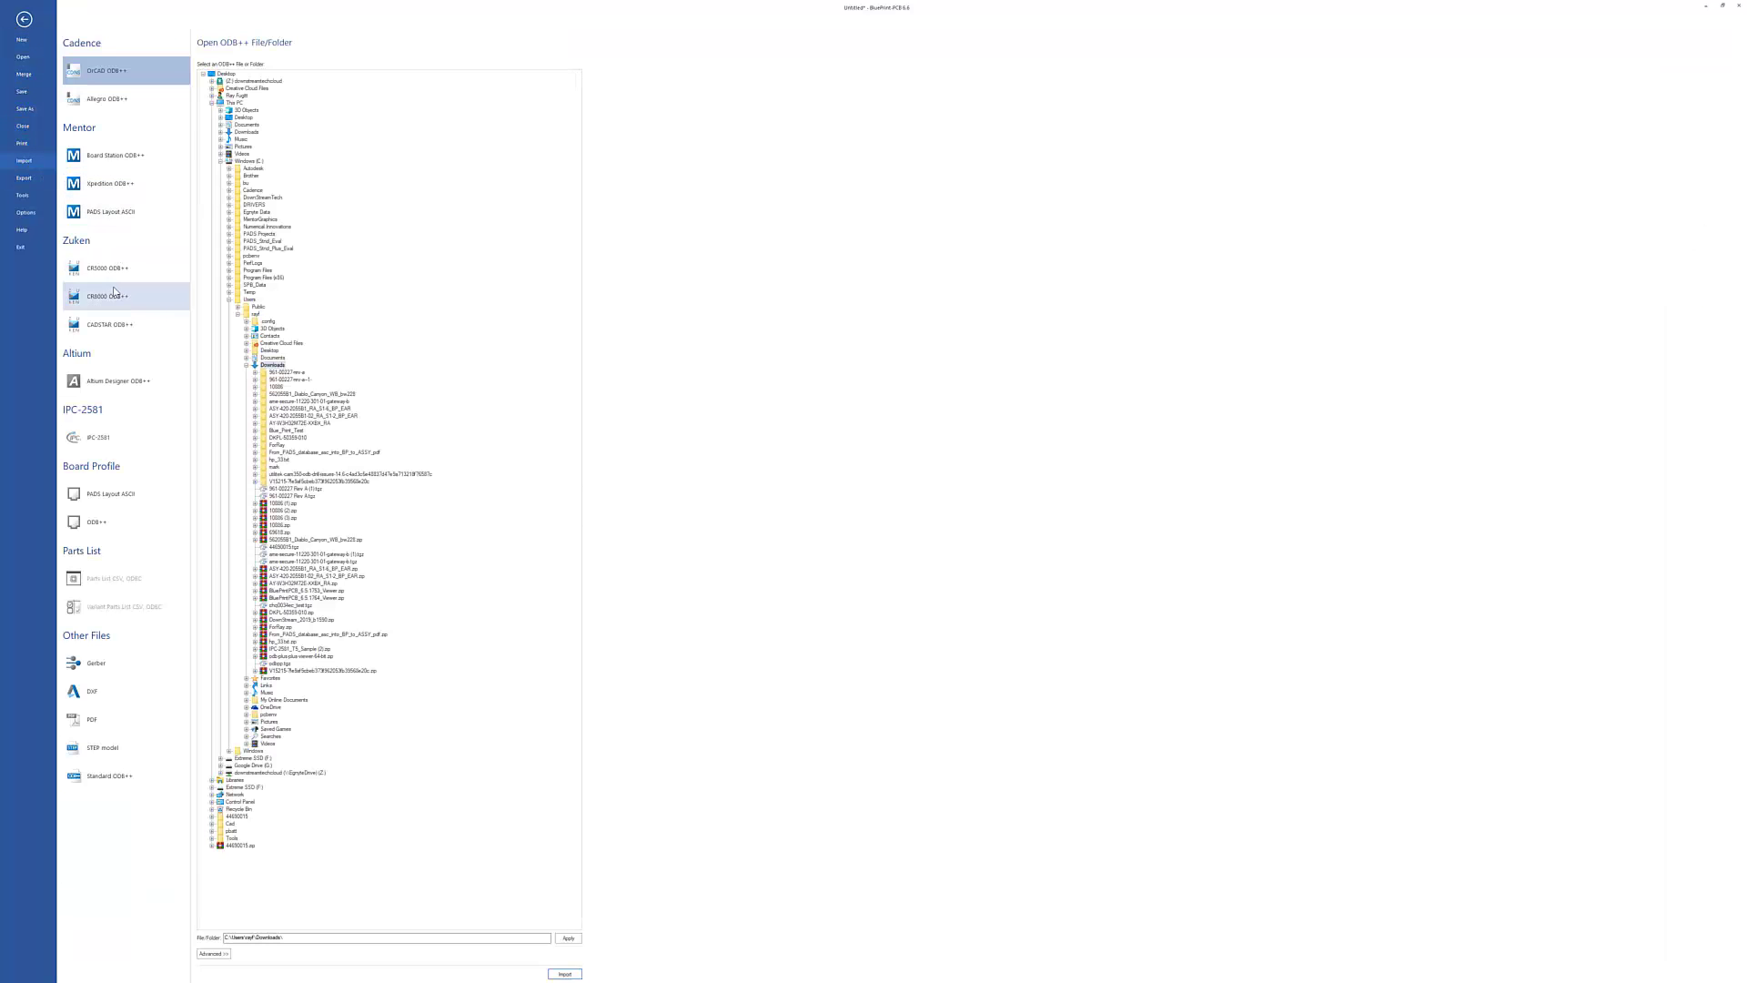
Step: Import preview.tgz from DownStreamTech > BluePrint-PCB 6.6 > Demo Files as an Allegro ODB++ design
left_click(108, 98)
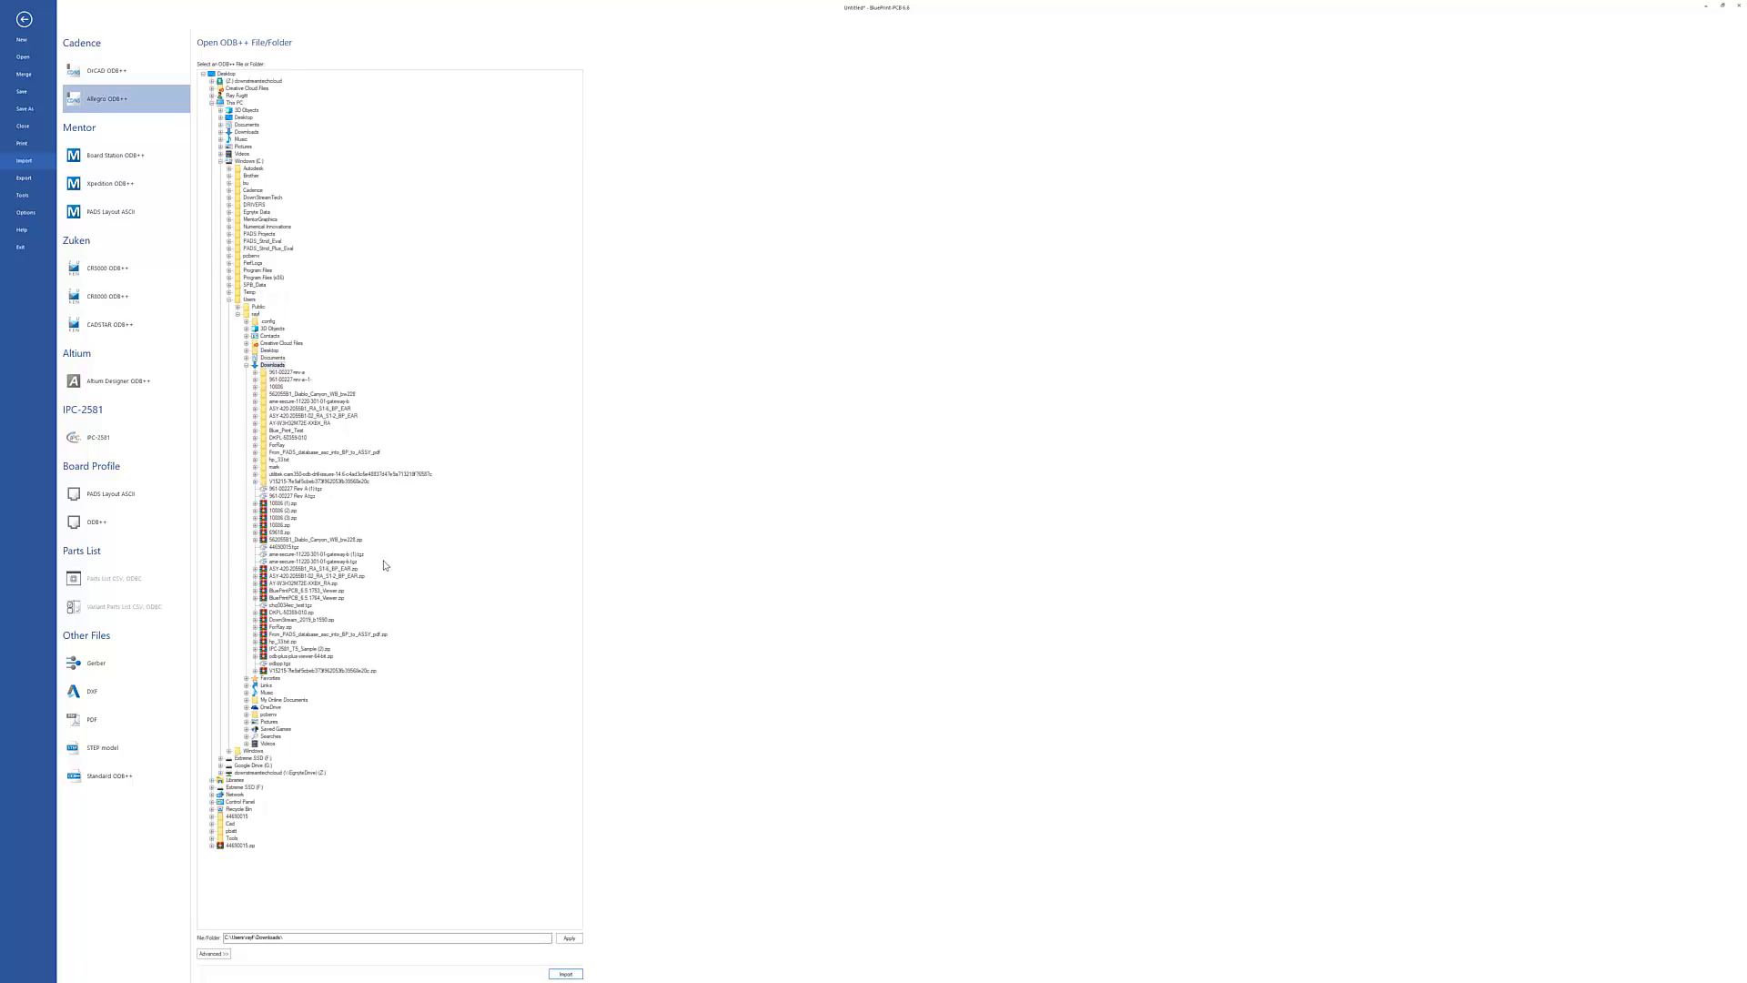
left_click(229, 198)
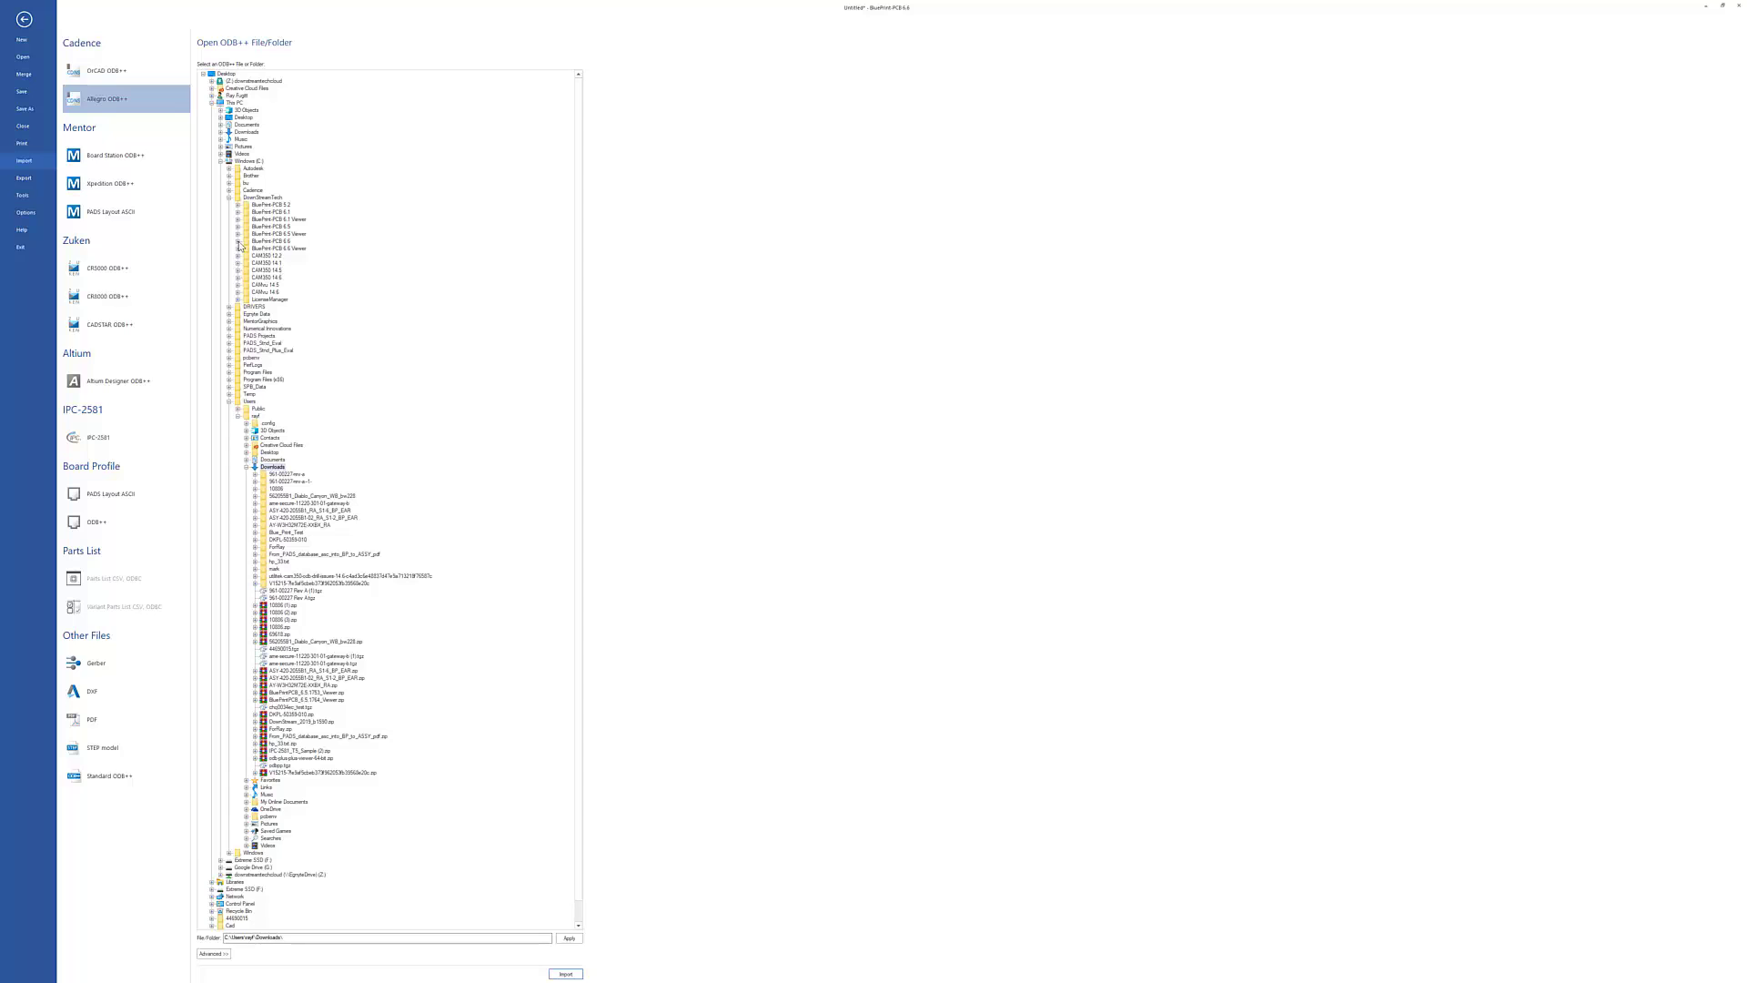
left_click(238, 241)
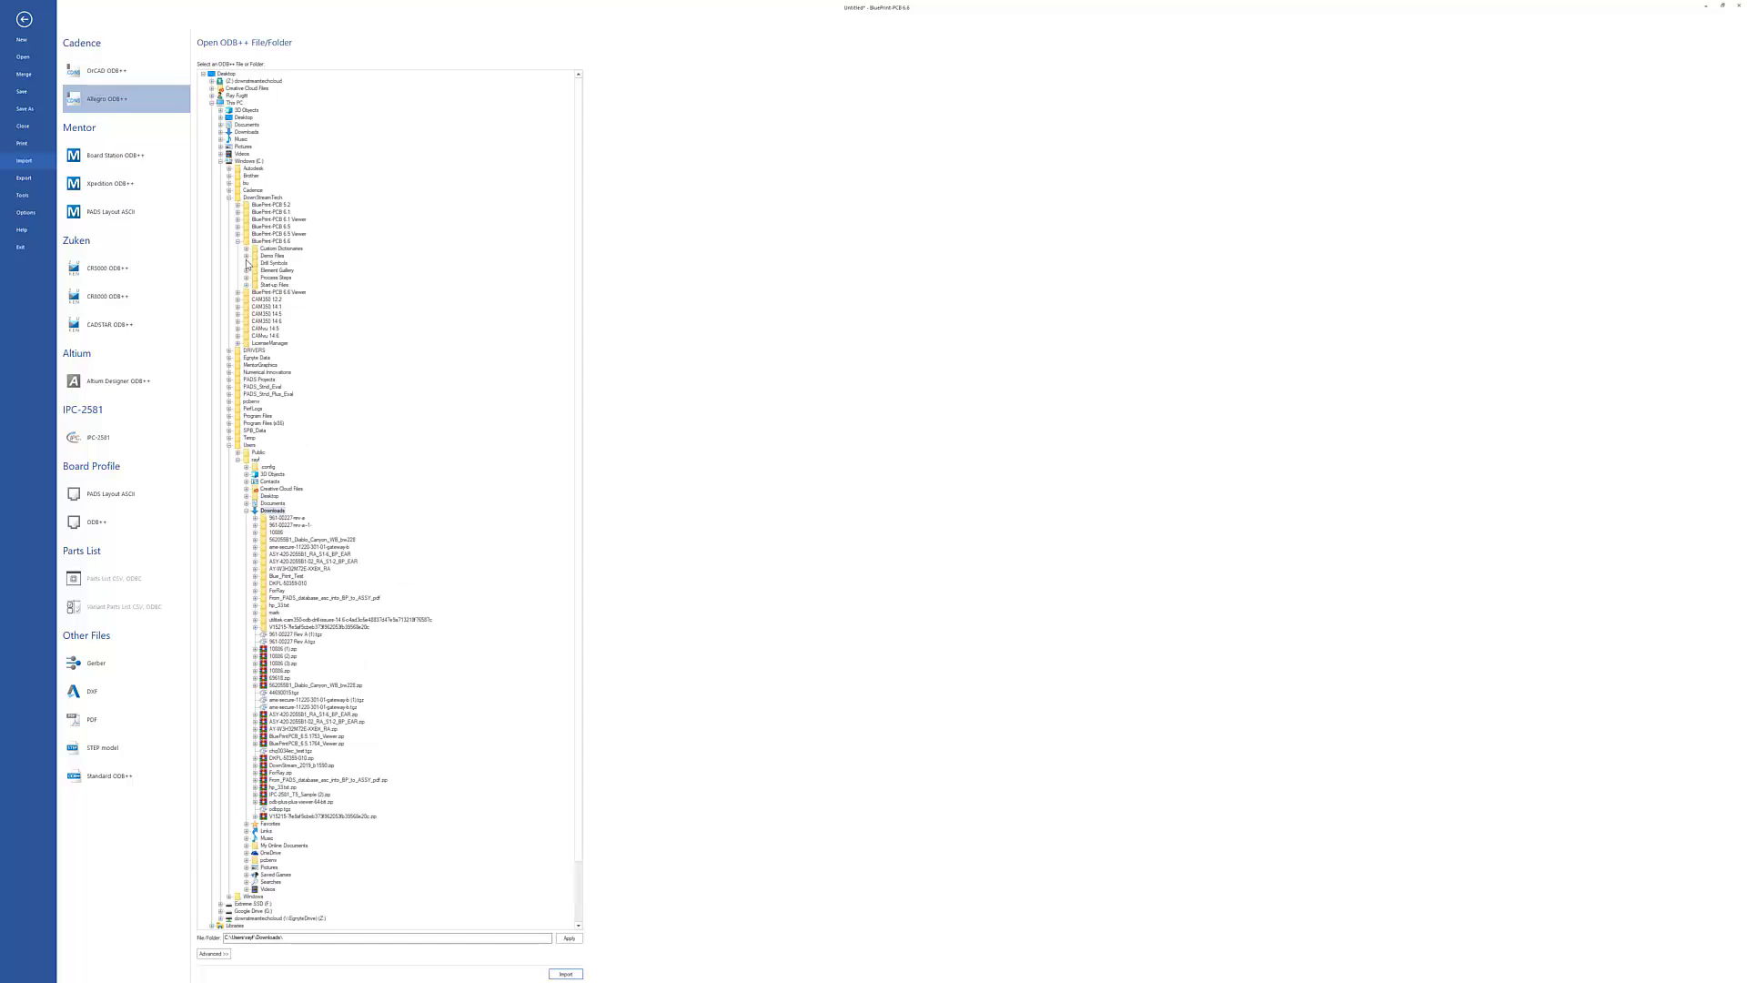
left_click(247, 258)
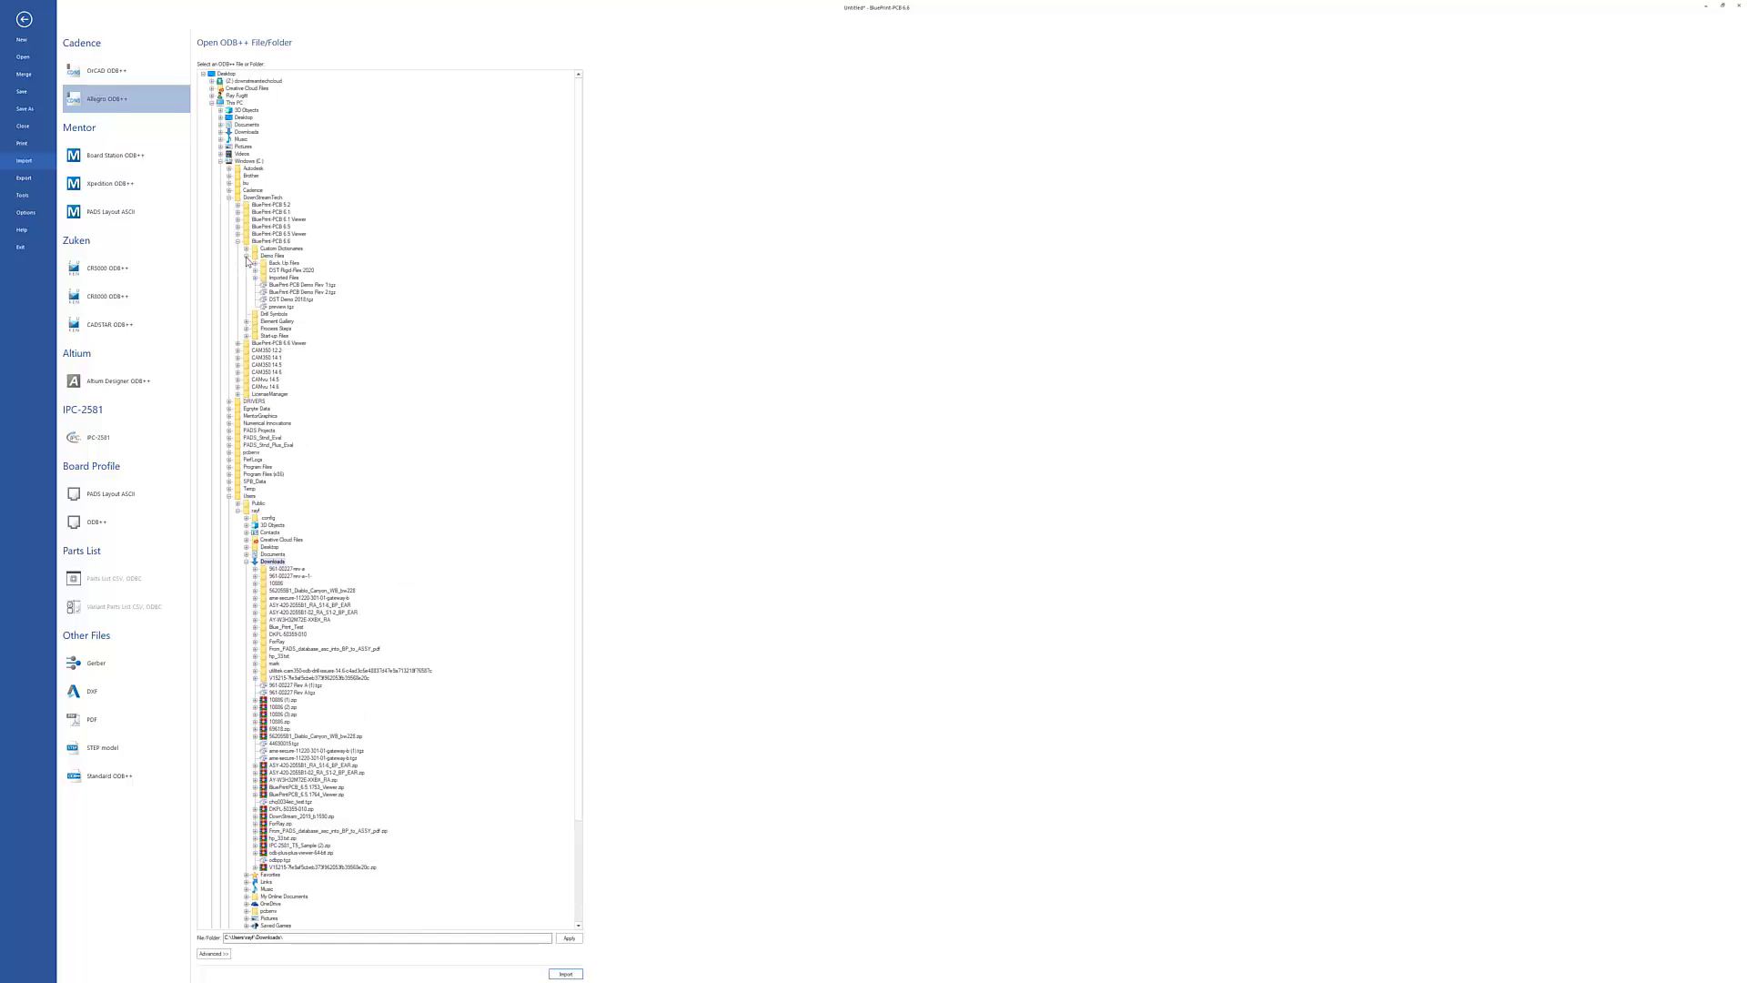
left_click(281, 306)
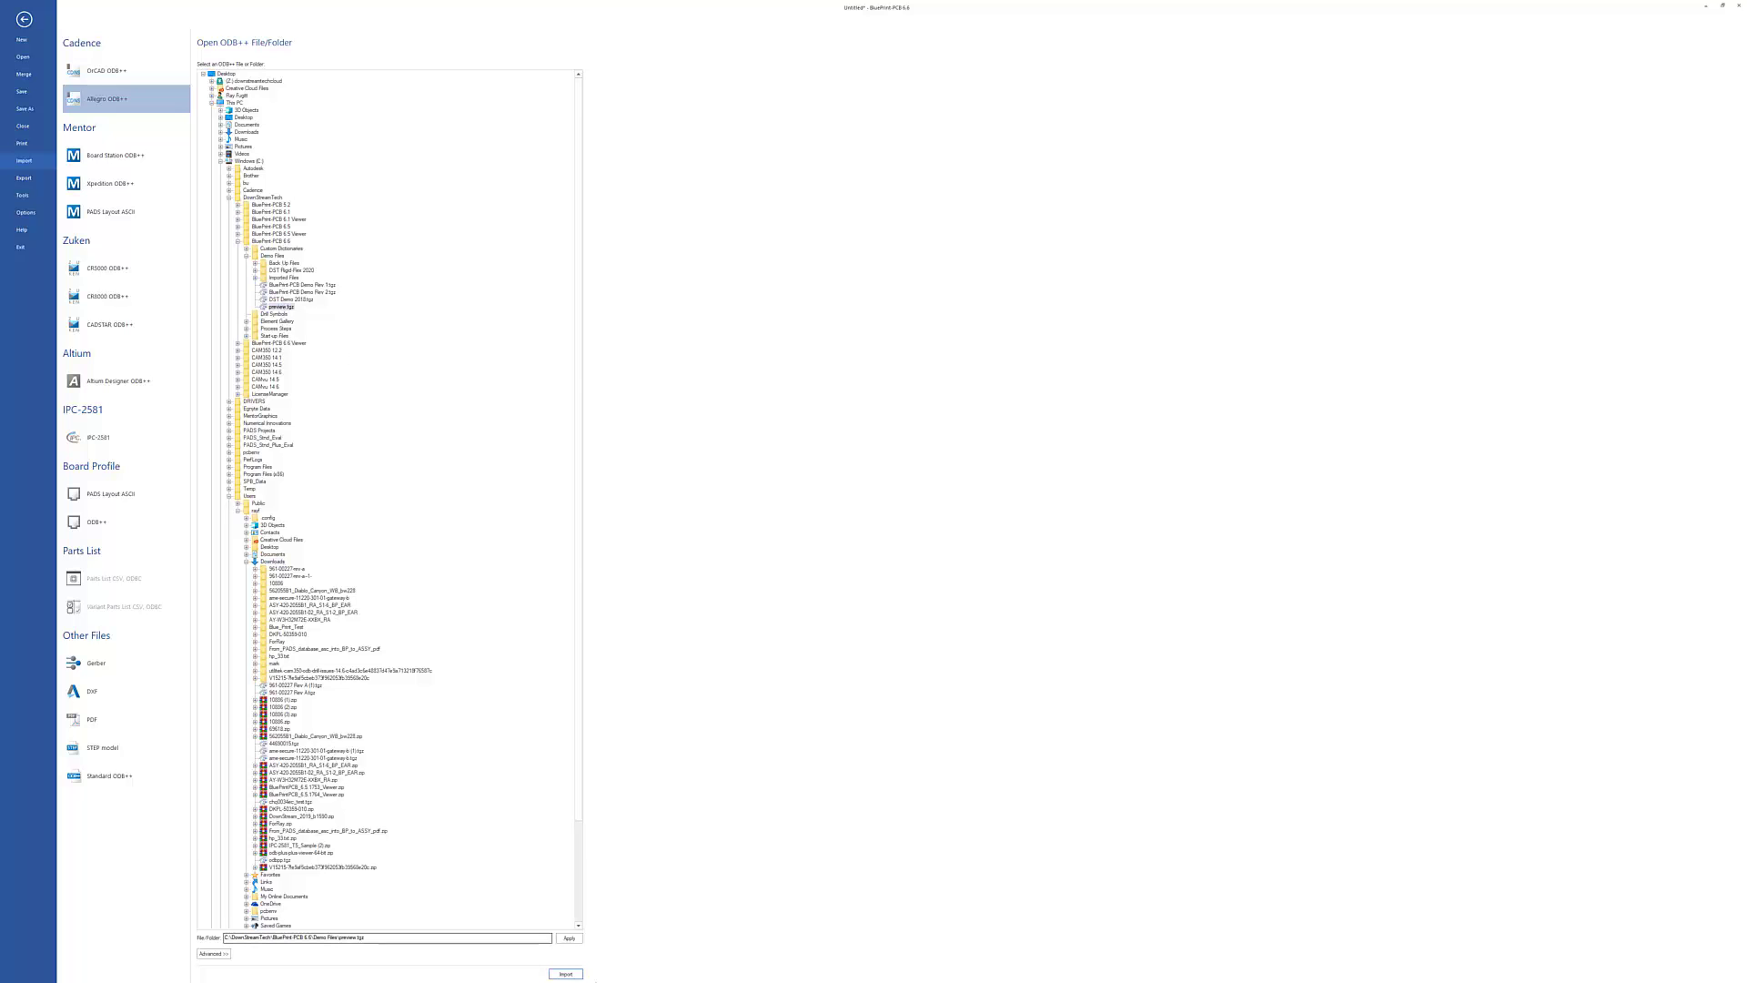
left_click(565, 974)
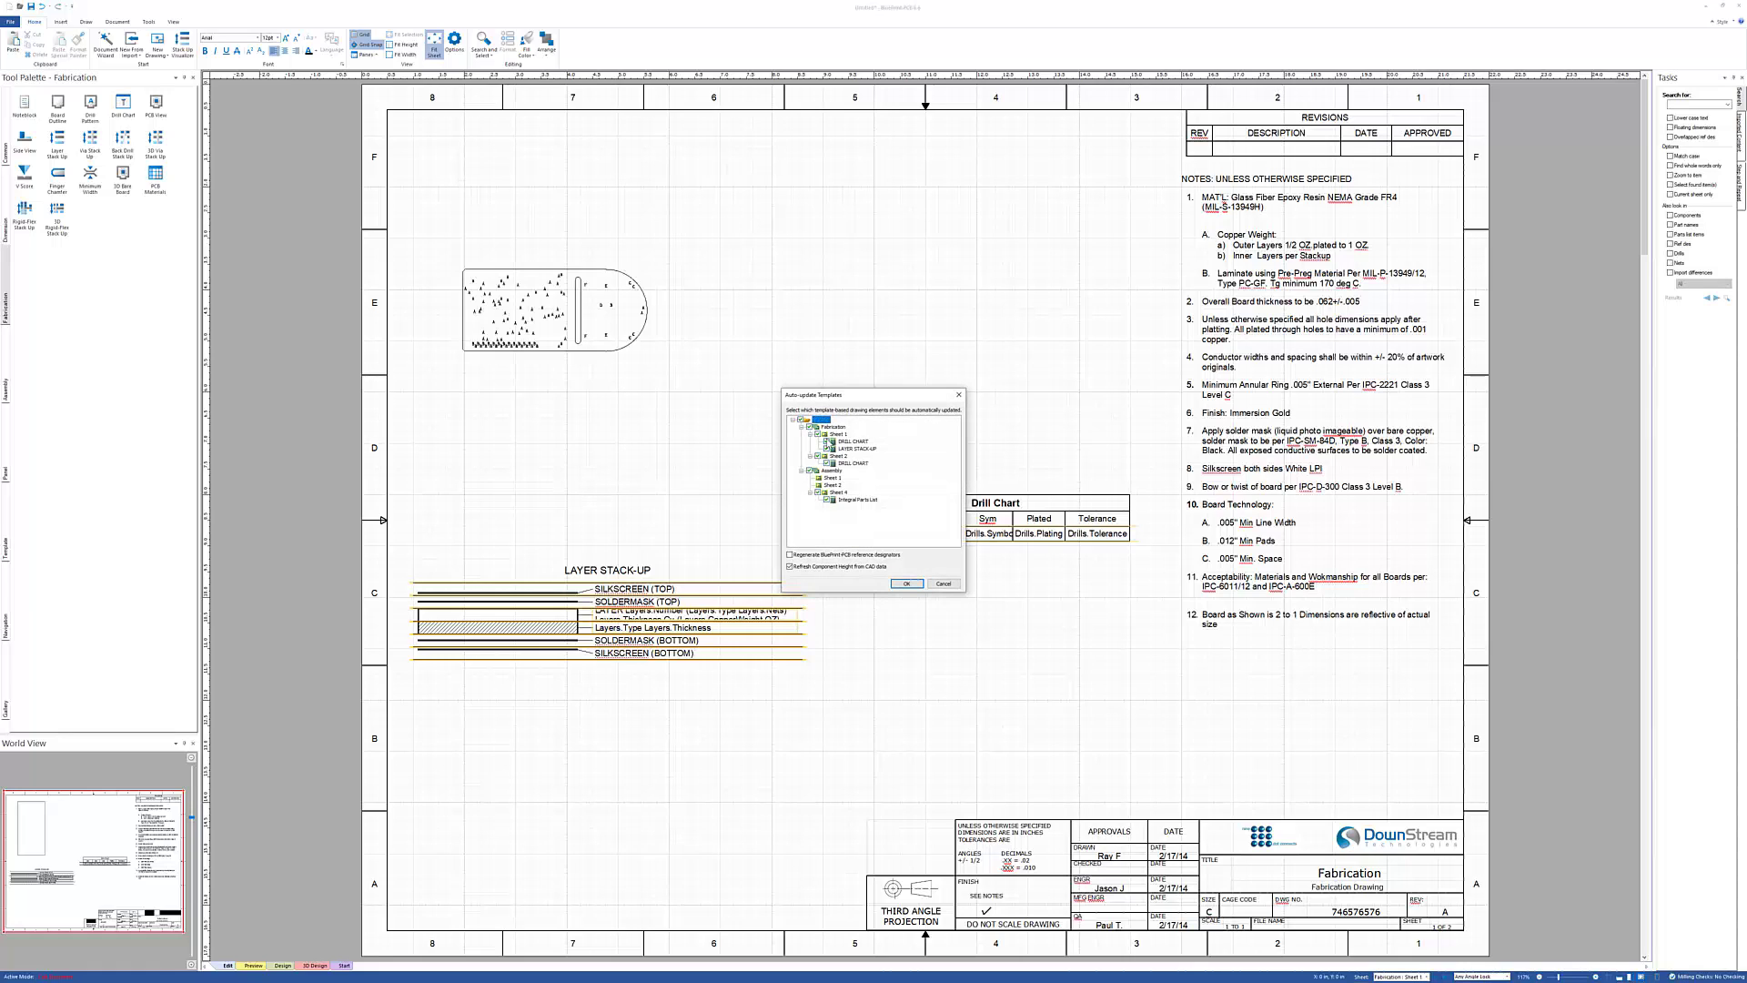
Step: Accept the template auto-update so the drill chart lists sizes A–F, then reopen the Fabrication Drawing Manager
left_click(906, 583)
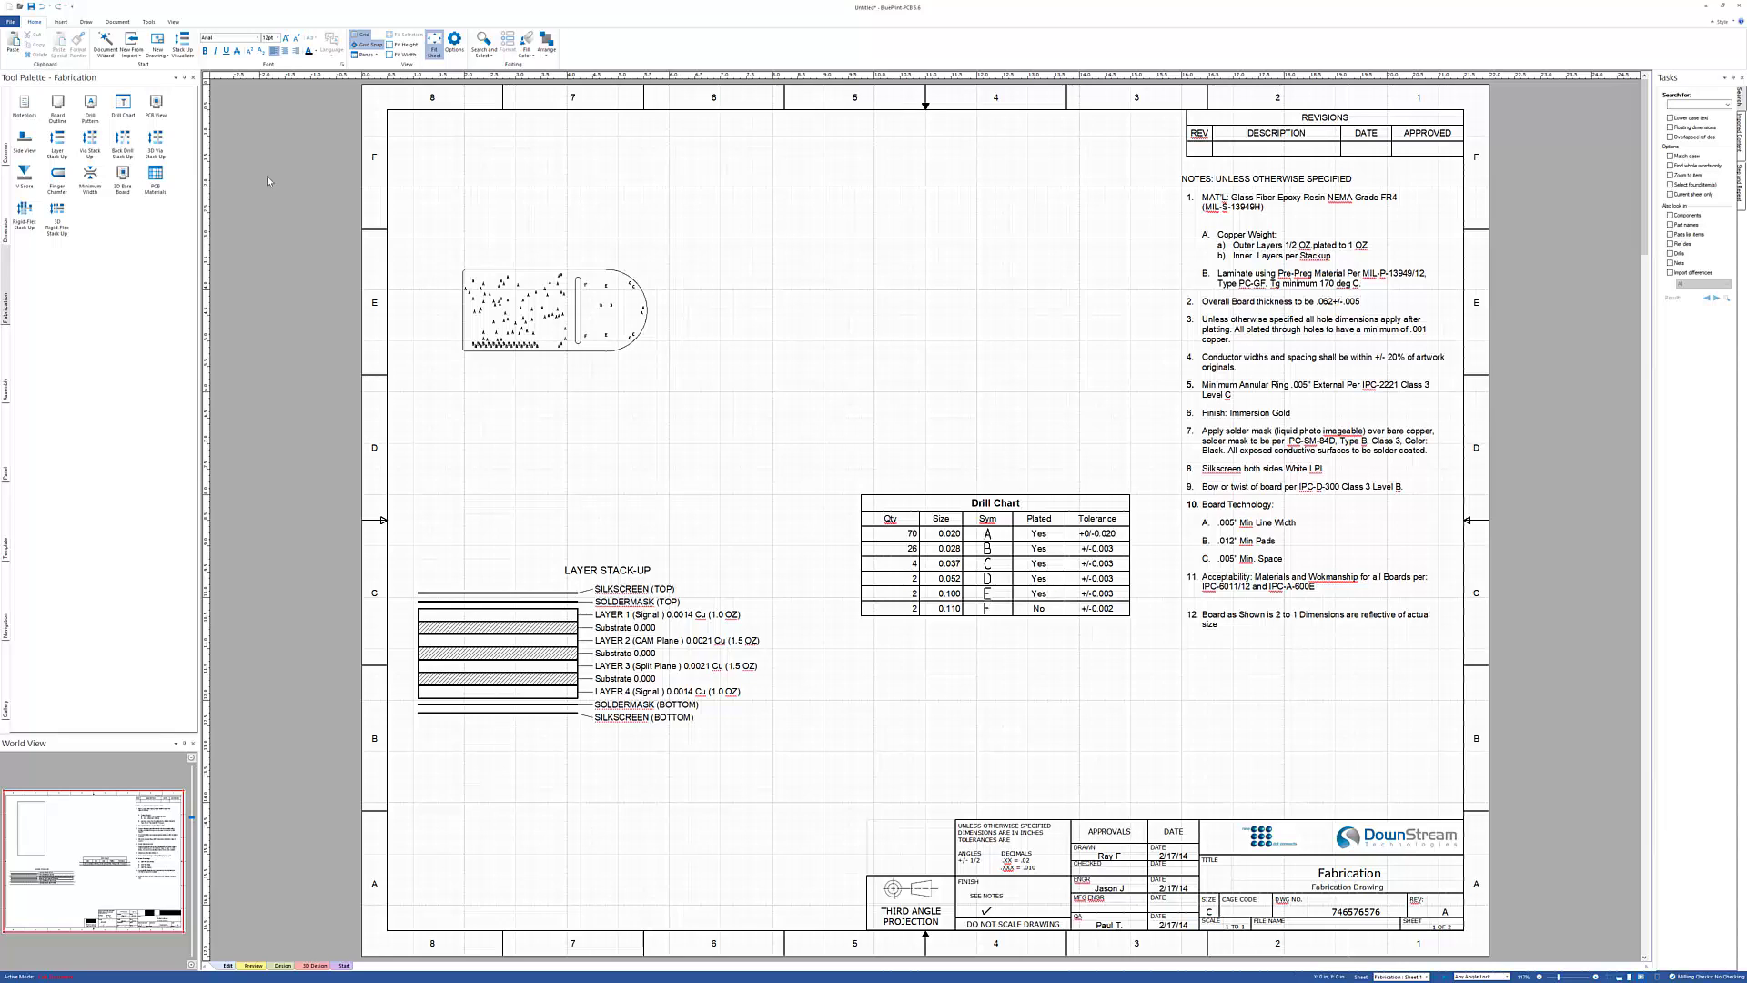
left_click(151, 21)
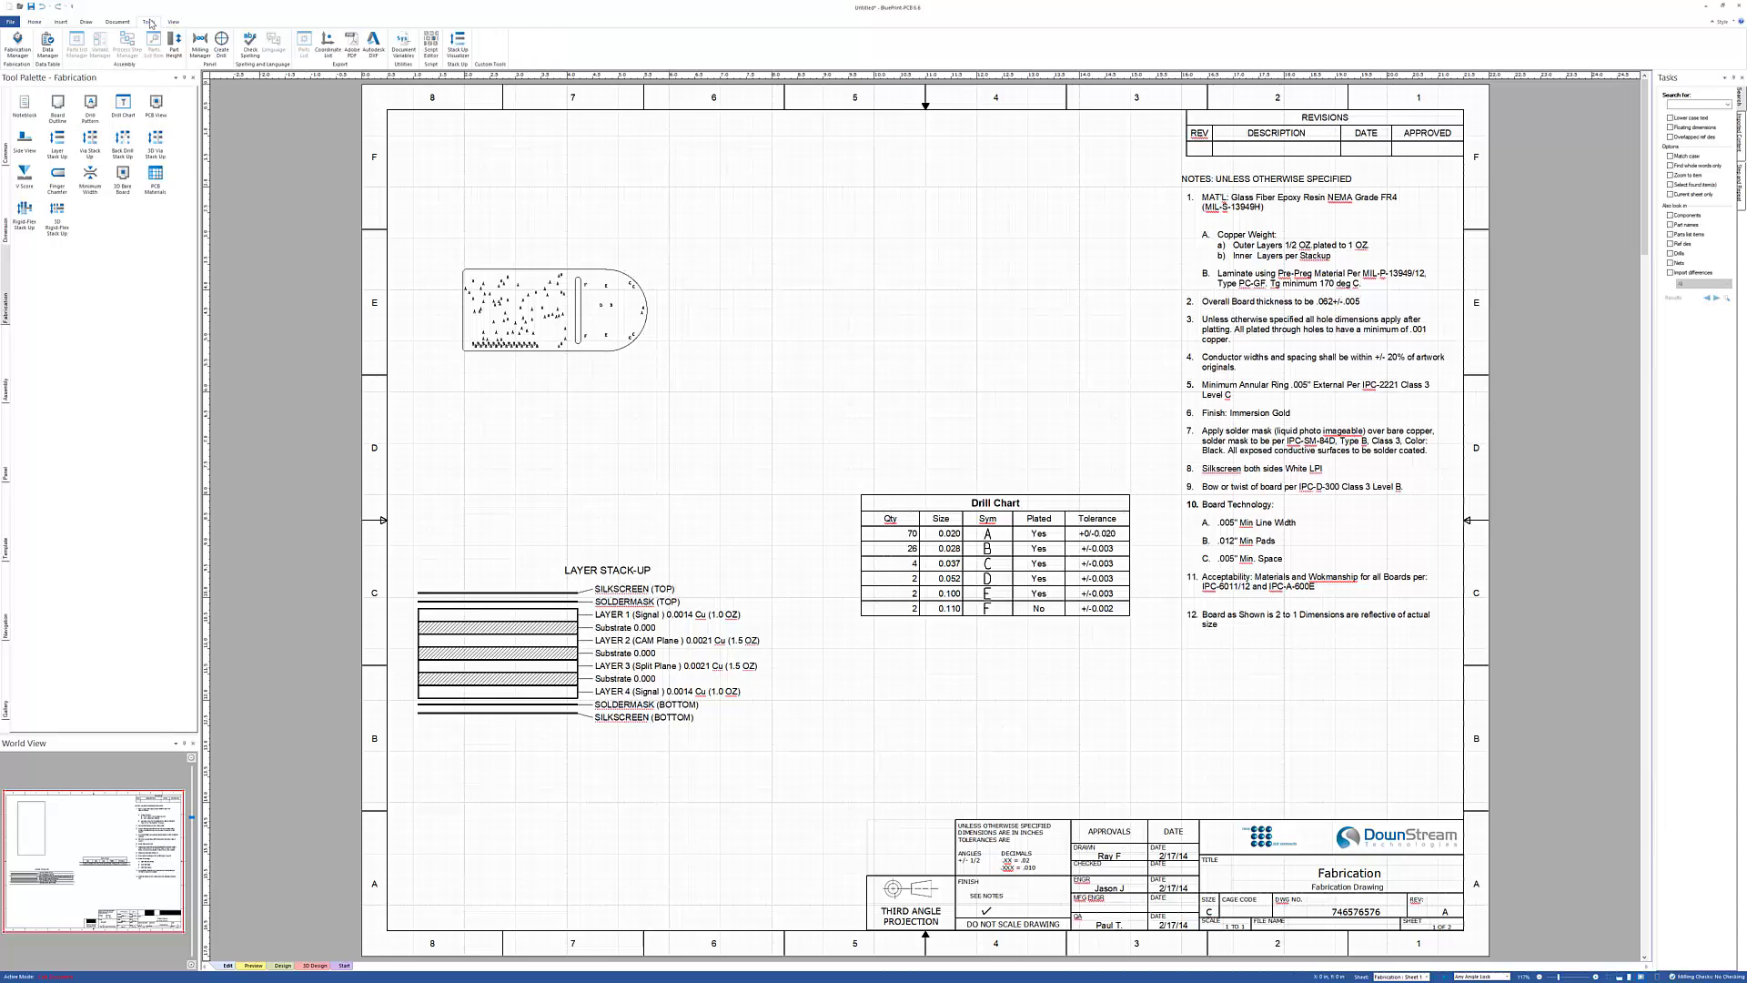
left_click(17, 44)
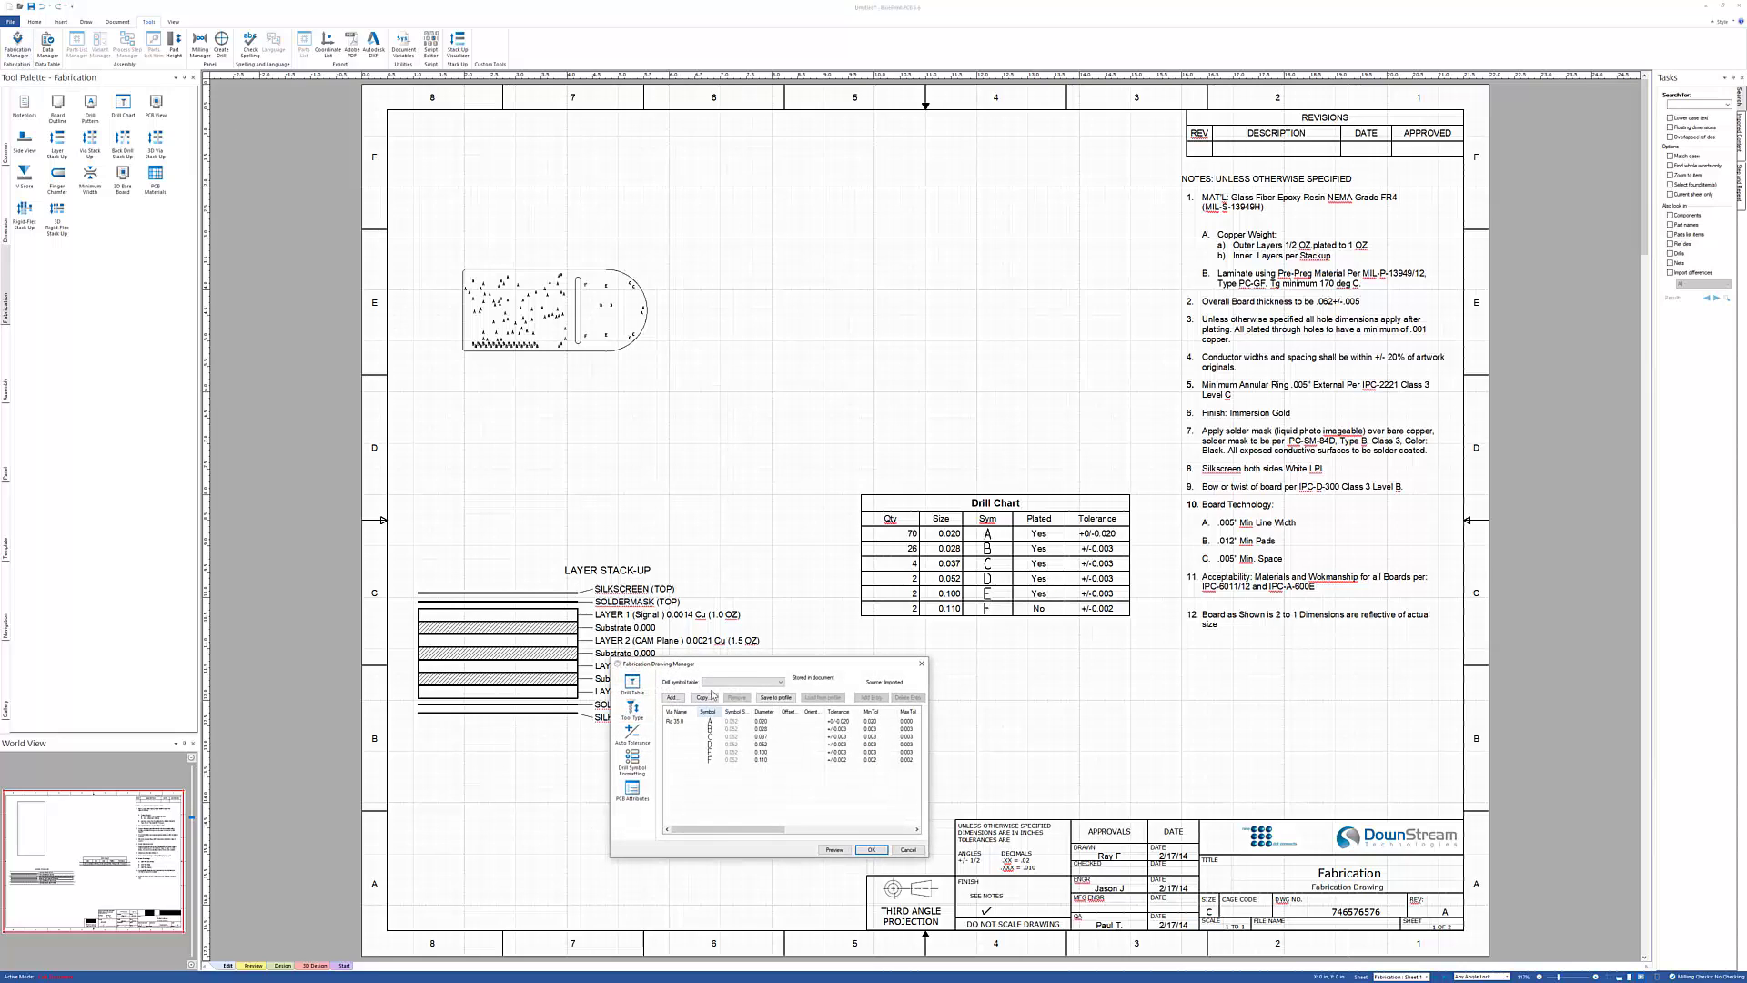